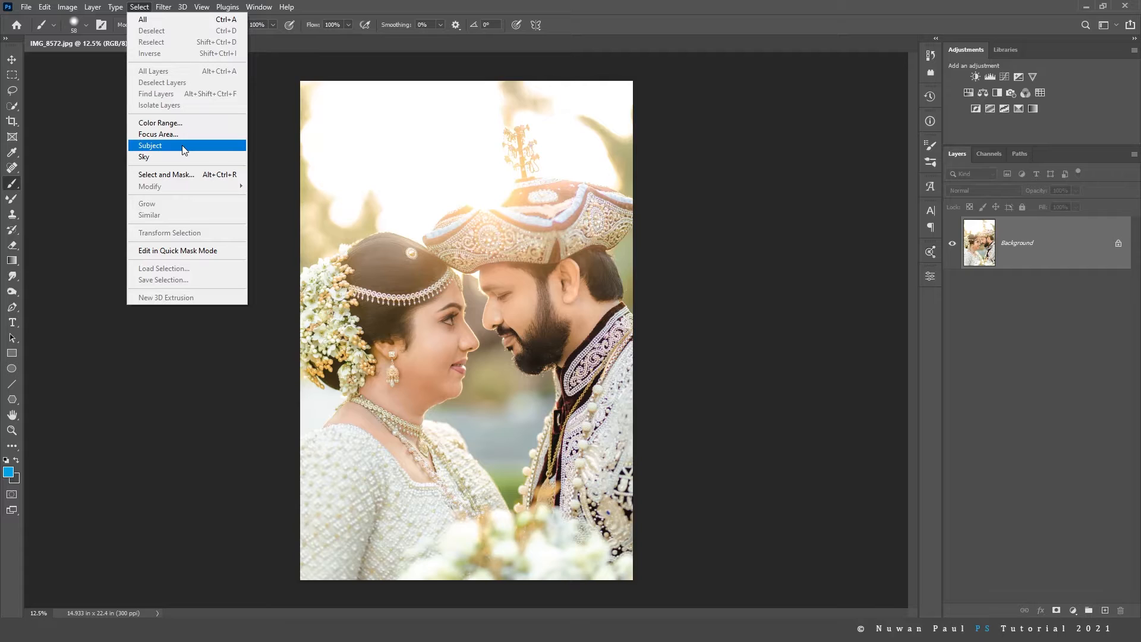
Select the couple automatically with Select Subject and show the selection as a Quick Mask overlay.
left_click(184, 151)
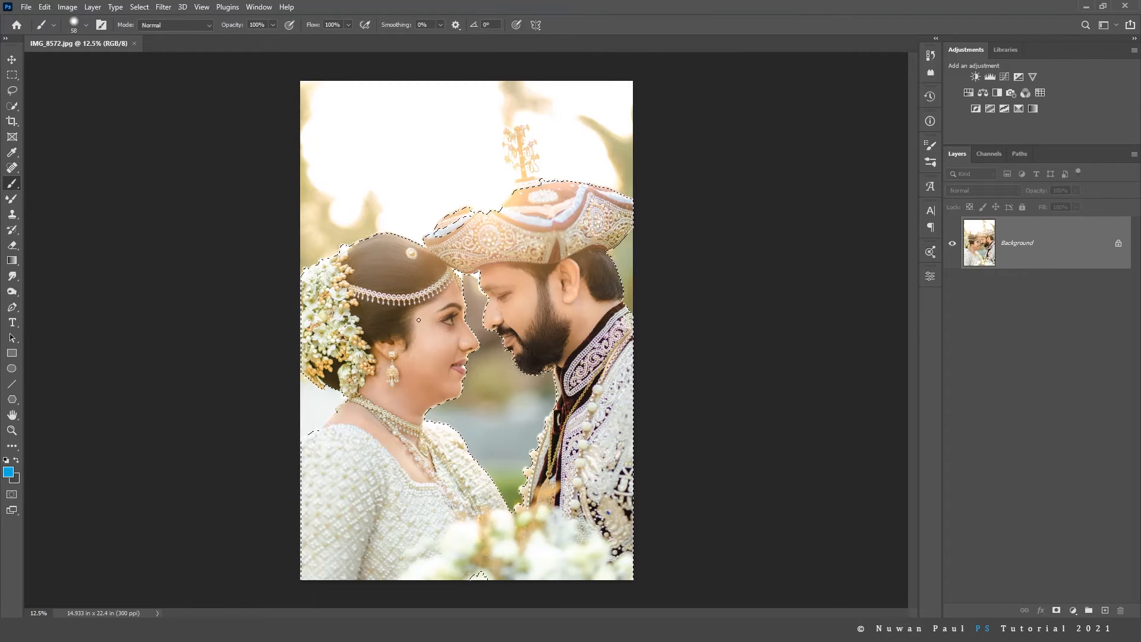
scroll(428, 277, "up", 2)
scroll(428, 277, "up", 1)
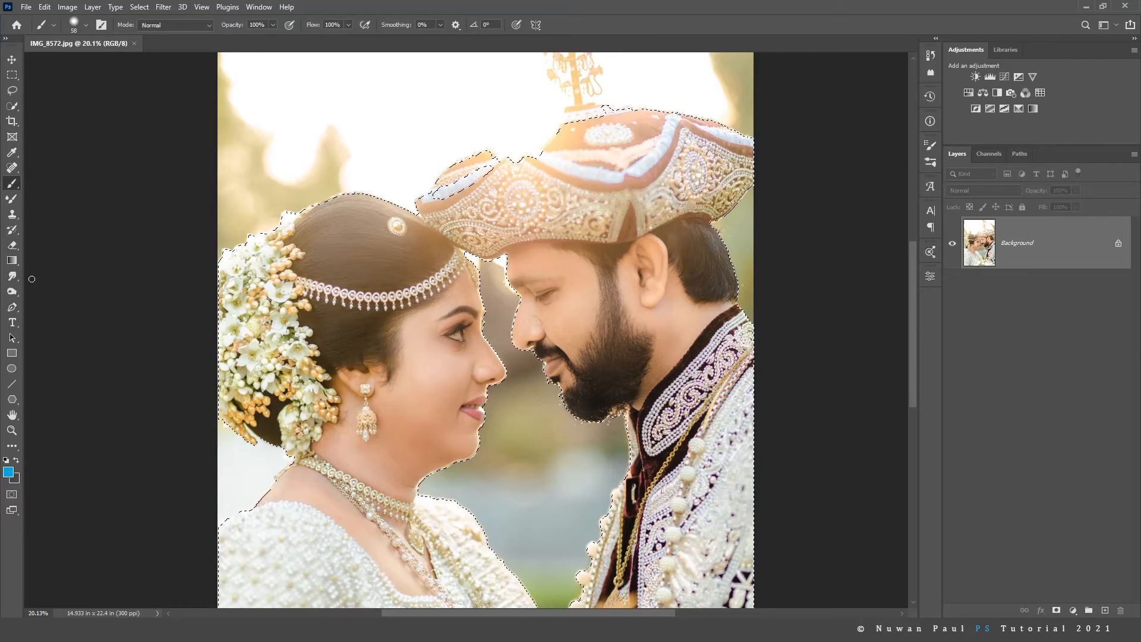
left_click(13, 496)
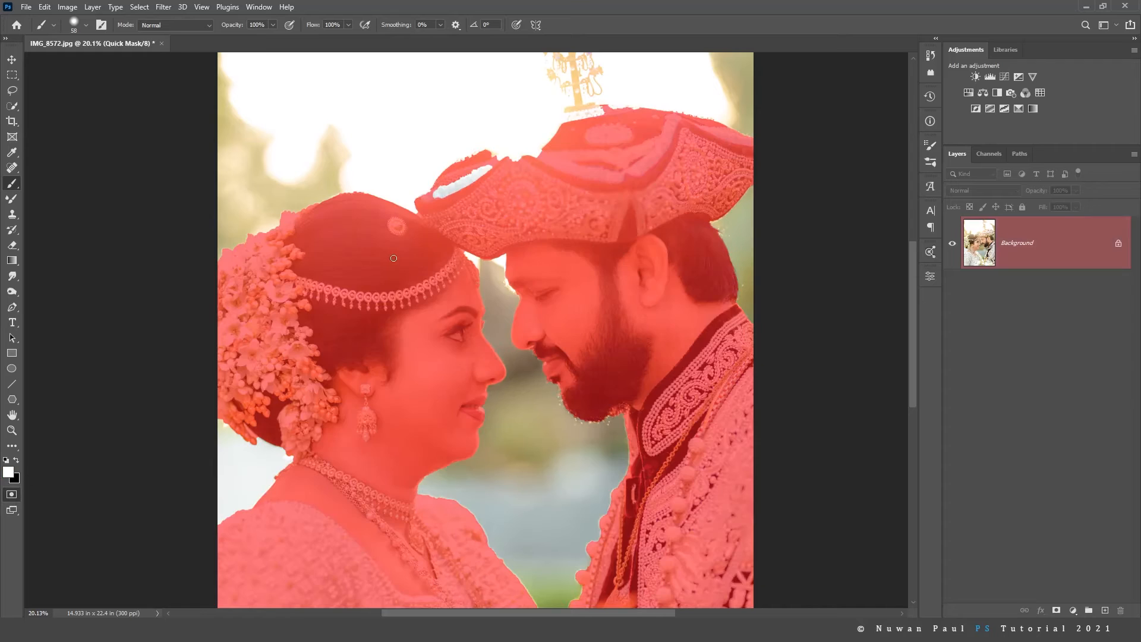
Paint the Quick Mask in black along the upper outline of the groom's hat to restore its missing edge.
scroll(503, 182, "up", 2)
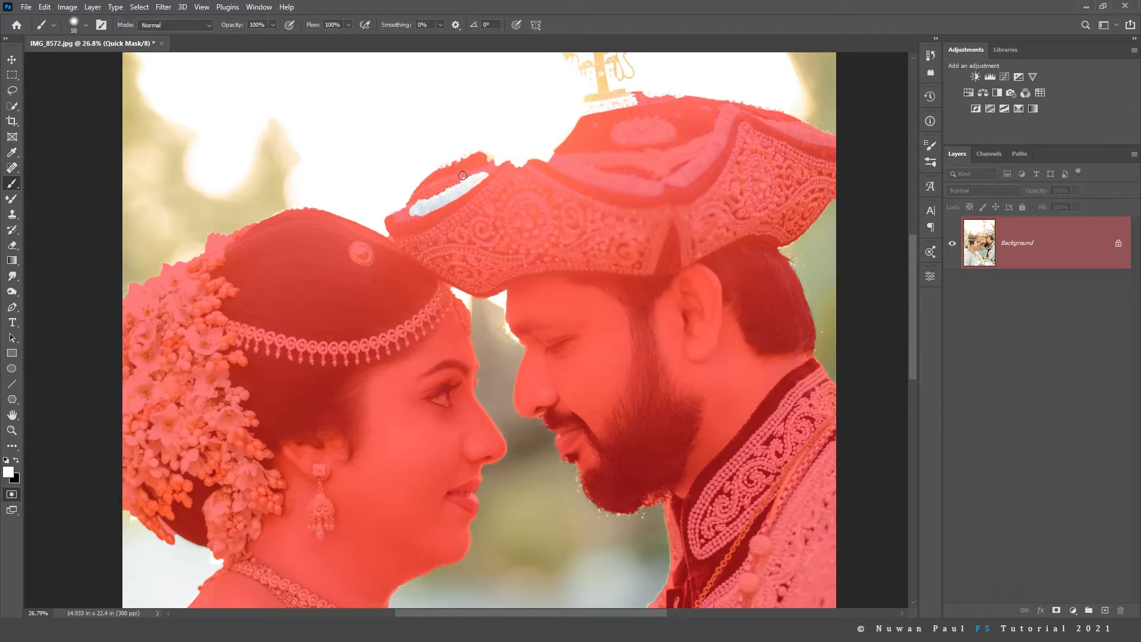
key("q")
key("x")
key("bracketright")
key("bracketright")
mouse_move(484, 182)
left_mouse_down()
mouse_move(443, 192)
mouse_move(417, 217)
mouse_move(438, 210)
mouse_move(421, 210)
mouse_move(462, 159)
mouse_move(530, 122)
mouse_move(692, 101)
left_mouse_up()
key("bracketleft")
scroll(550, 211, "down", 3)
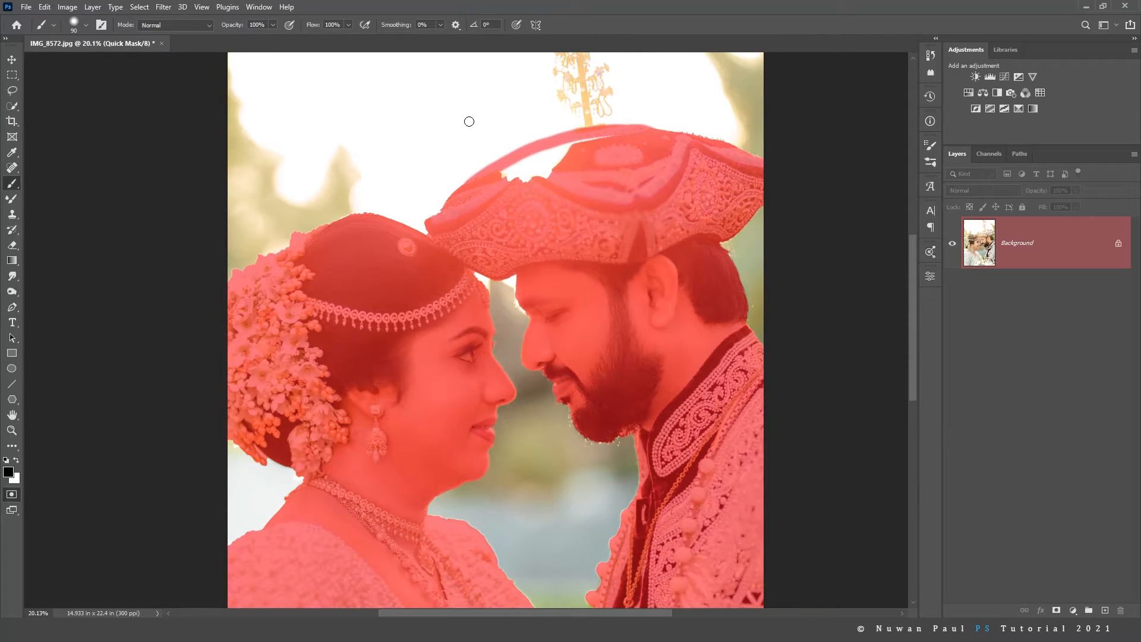
Fill the remaining mask gap inside the groom's hat with a larger brush and touch up the hat's upper rim.
left_click_drag(484, 118, 487, 119)
mouse_move(520, 180)
left_mouse_down()
mouse_move(544, 161)
mouse_move(617, 151)
left_mouse_up()
left_click_drag(449, 119, 462, 121)
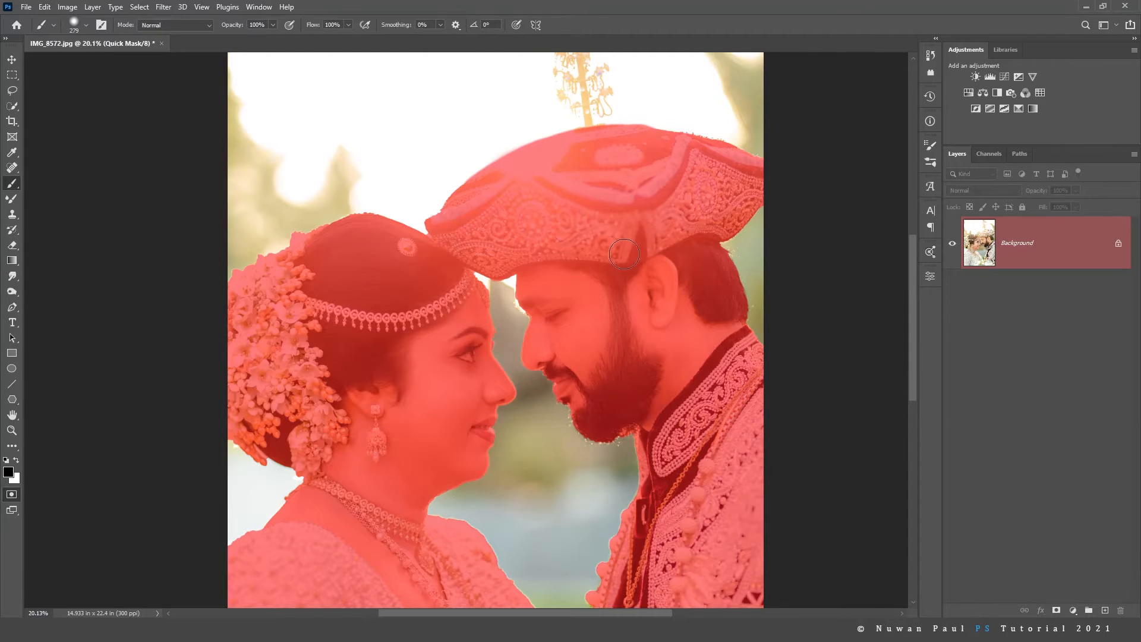
scroll(634, 144, "up", 2)
mouse_move(672, 122)
left_mouse_down()
mouse_move(662, 150)
mouse_move(651, 146)
mouse_move(657, 127)
mouse_move(741, 148)
left_mouse_up()
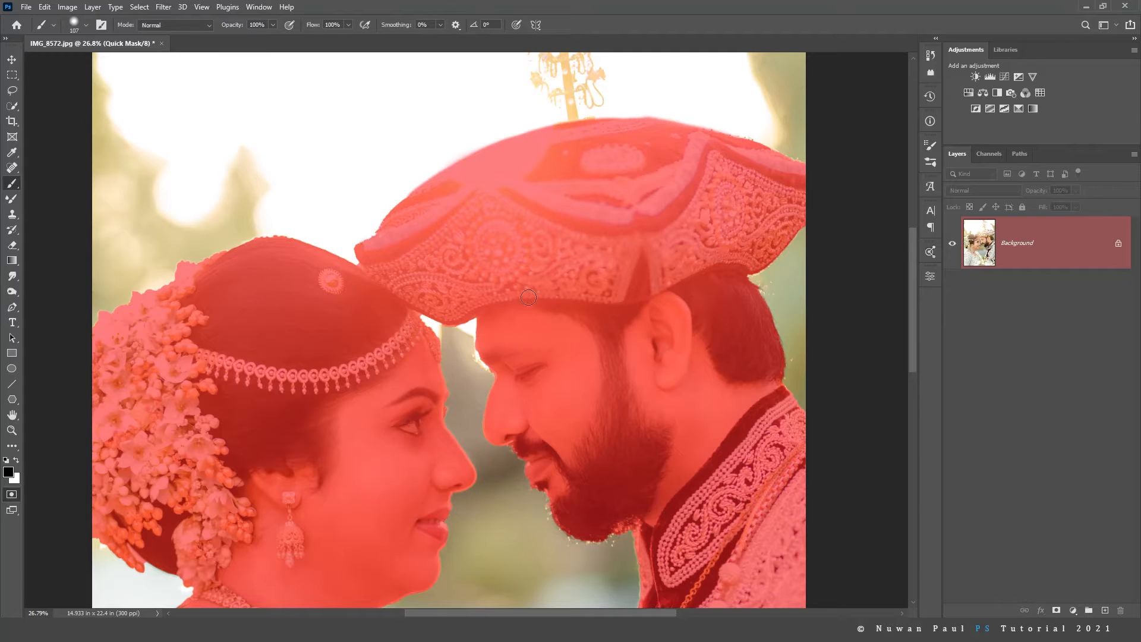
Erase the excess mask along the bride's forehead and profile with a smaller white brush.
scroll(430, 429, "up", 3)
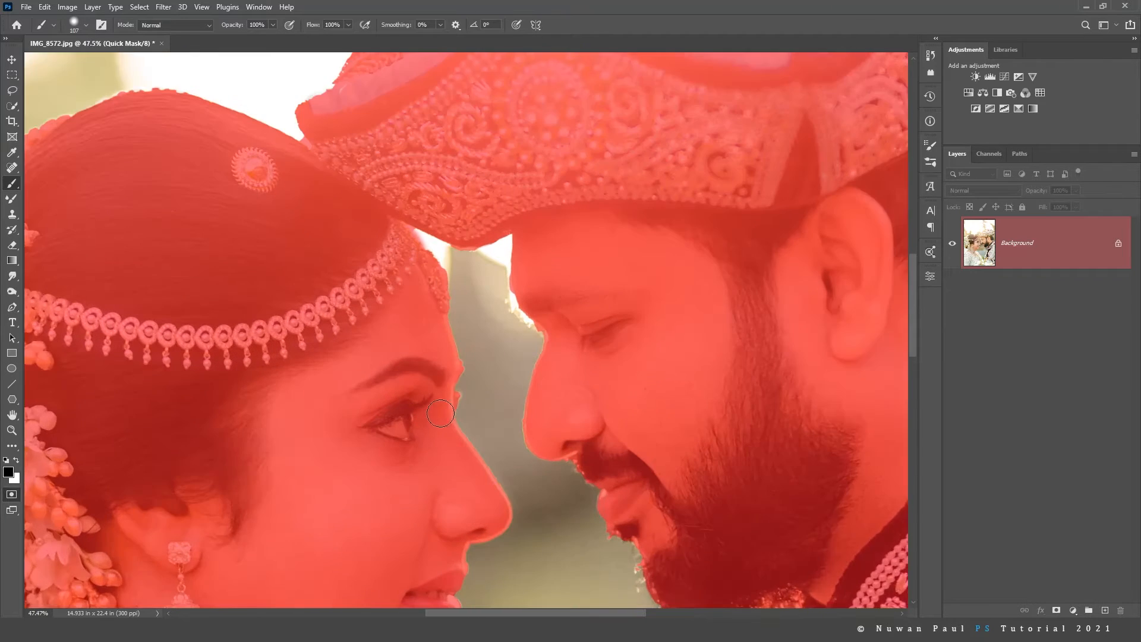
key("x")
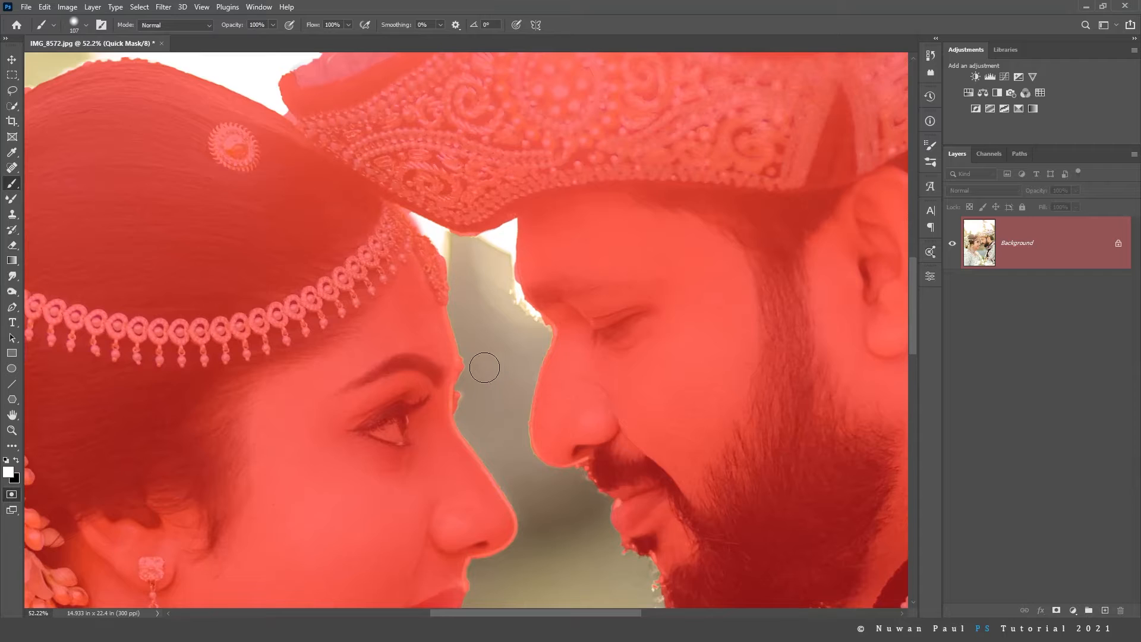
key("bracketleft")
key("bracketleft")
key("bracketleft")
key("bracketleft")
key("bracketleft")
mouse_move(453, 310)
left_mouse_down()
mouse_move(462, 424)
mouse_move(519, 512)
mouse_move(518, 543)
mouse_move(599, 272)
left_mouse_up()
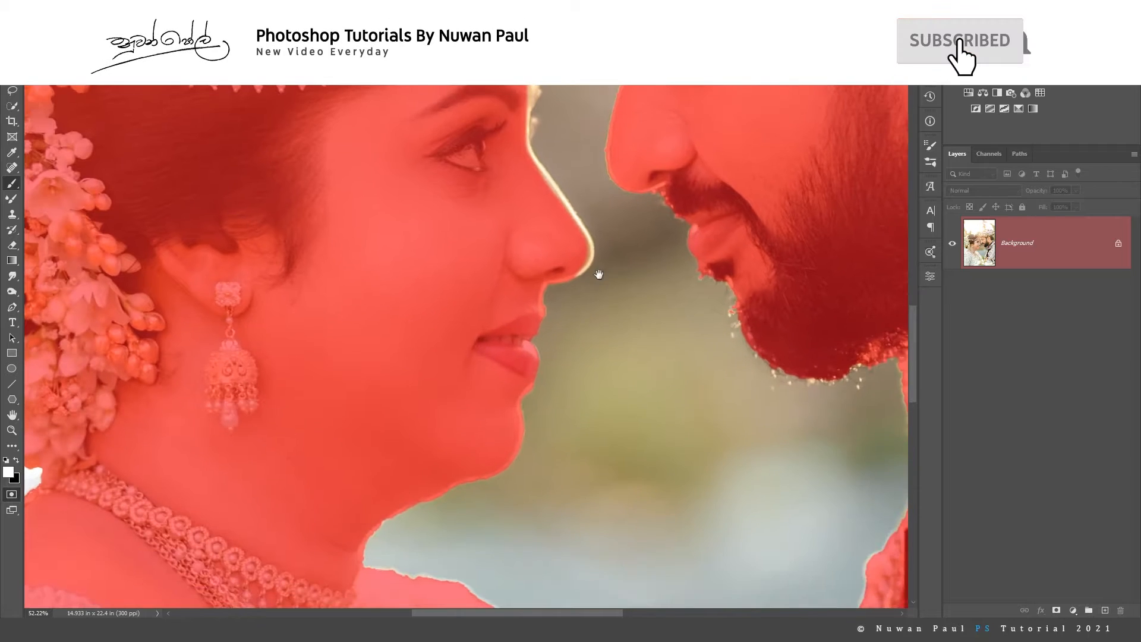
Clean up the remaining mask edges in white around the bride's chin and neck and the groom's side.
mouse_move(545, 301)
left_mouse_down()
mouse_move(512, 470)
mouse_move(400, 510)
mouse_move(367, 538)
mouse_move(357, 569)
left_mouse_up()
left_click_drag(432, 447, 453, 229)
left_click_drag(397, 326, 427, 331)
left_click_drag(644, 214, 374, 447)
mouse_move(334, 146)
left_mouse_down()
mouse_move(384, 317)
mouse_move(379, 222)
mouse_move(399, 238)
mouse_move(374, 330)
mouse_move(385, 369)
mouse_move(435, 378)
left_mouse_up()
left_click_drag(553, 393, 481, 213)
scroll(540, 361, "down", 6)
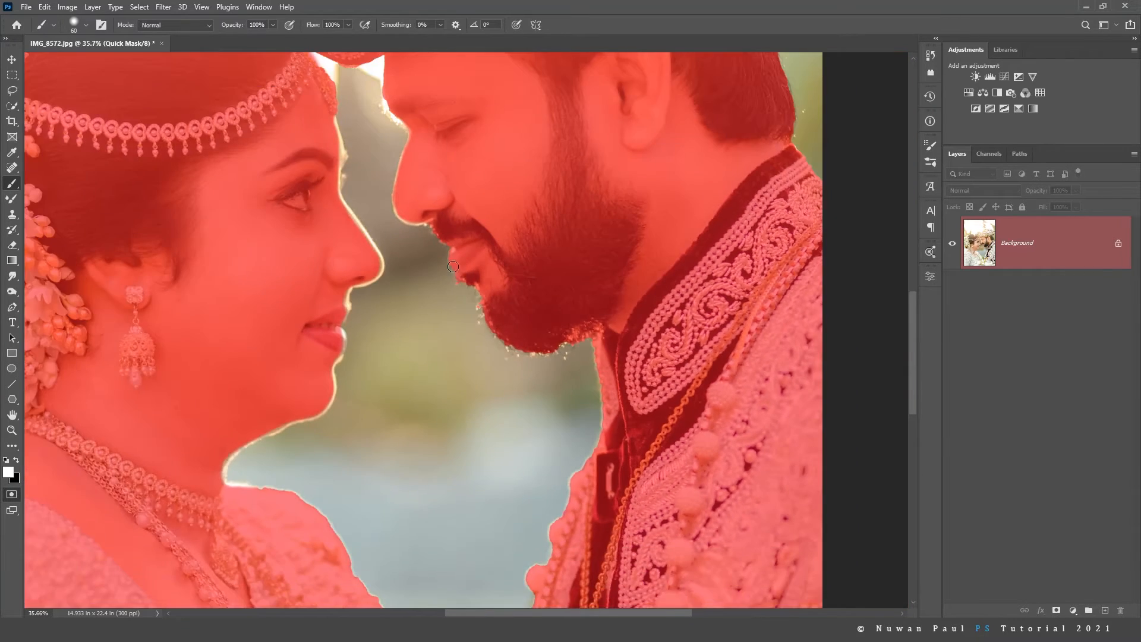
left_click_drag(417, 197, 553, 302)
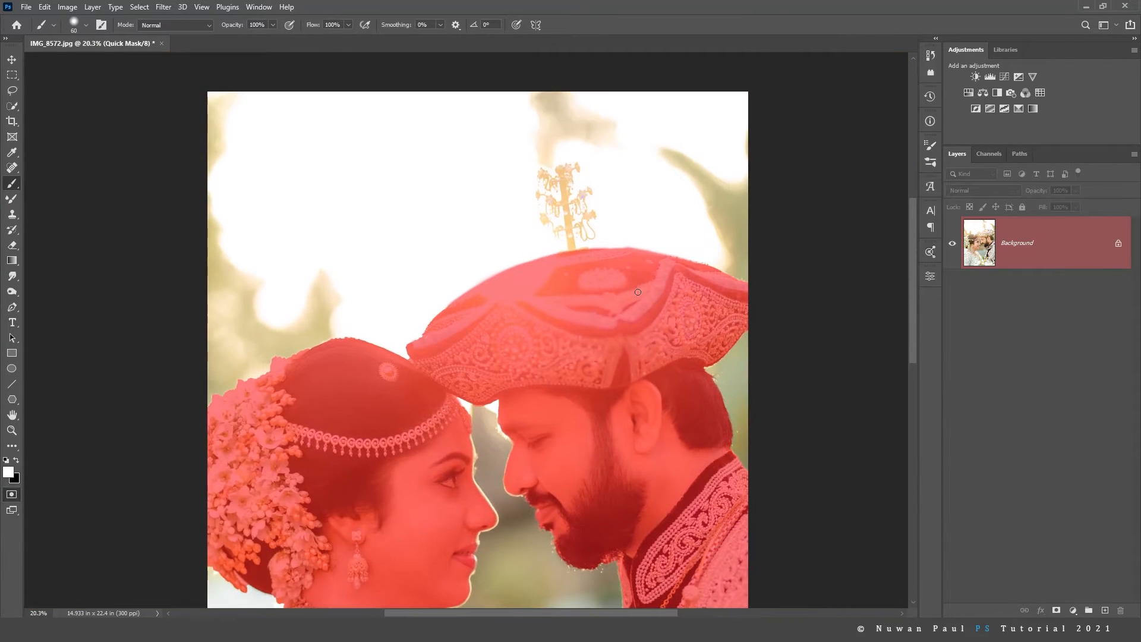
scroll(490, 311, "down", 2)
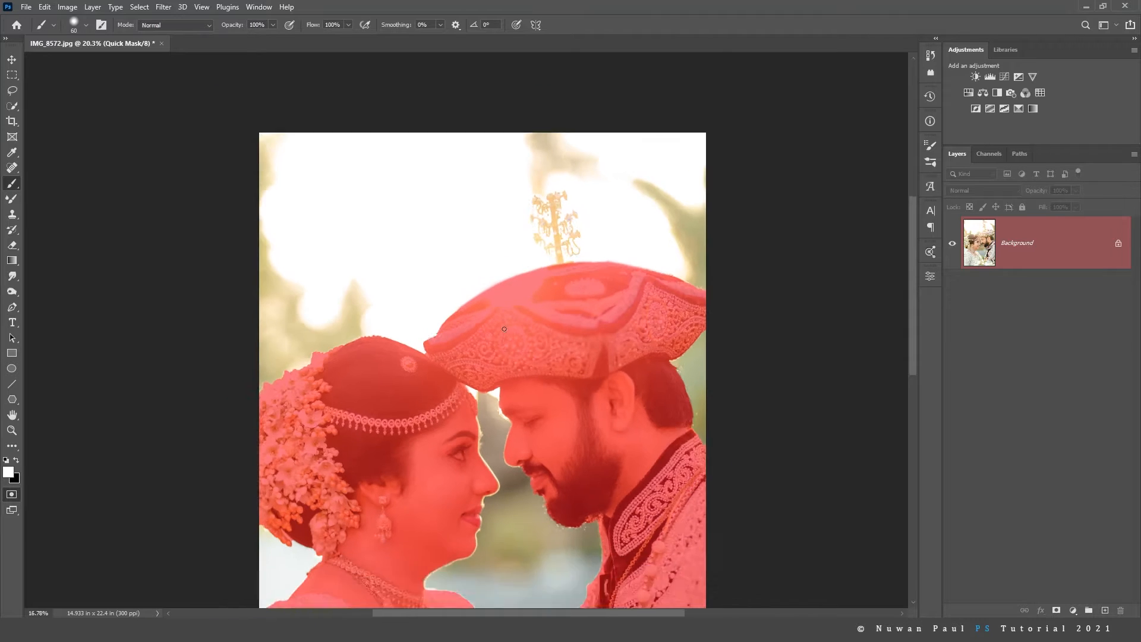
Exit Quick Mask mode and open the resulting selection in Select and Mask.
key("q")
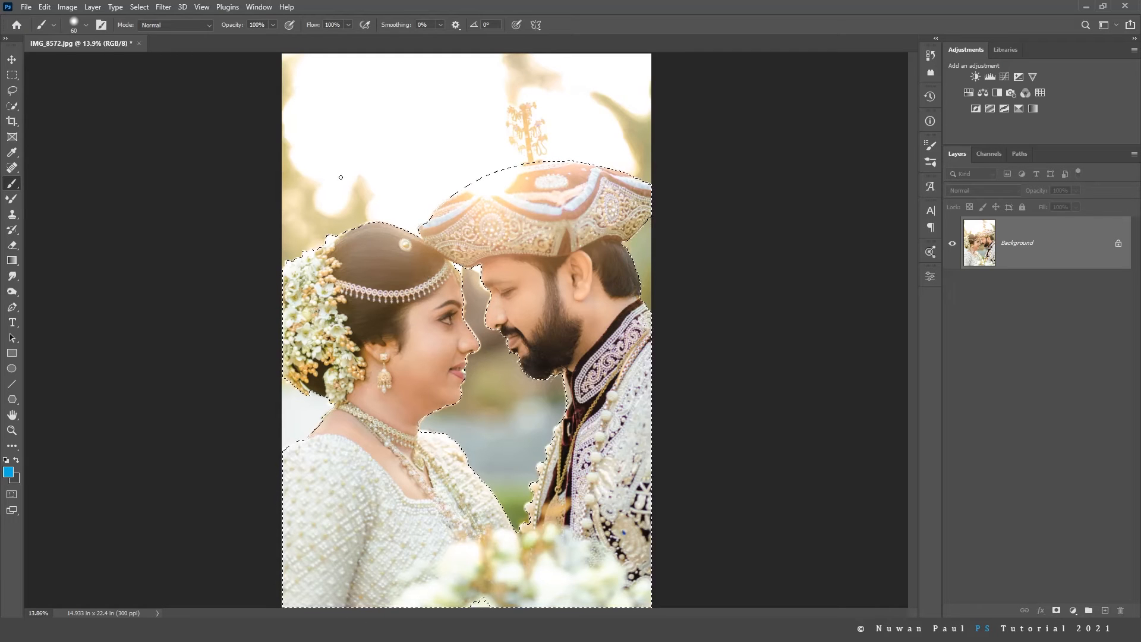
left_click(13, 61)
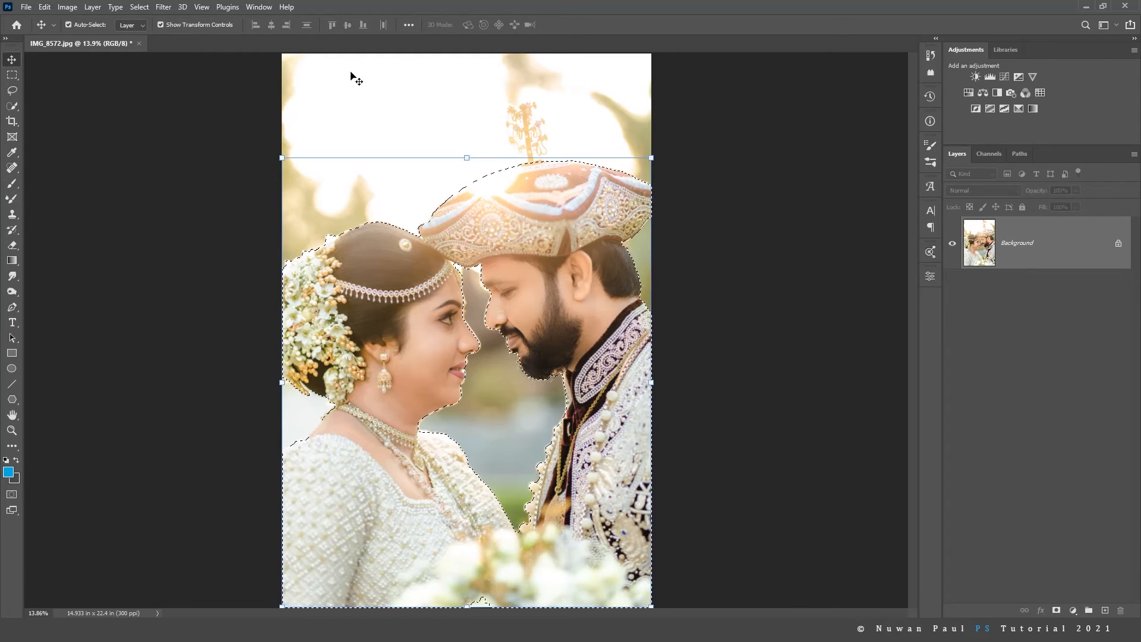
left_click(13, 76)
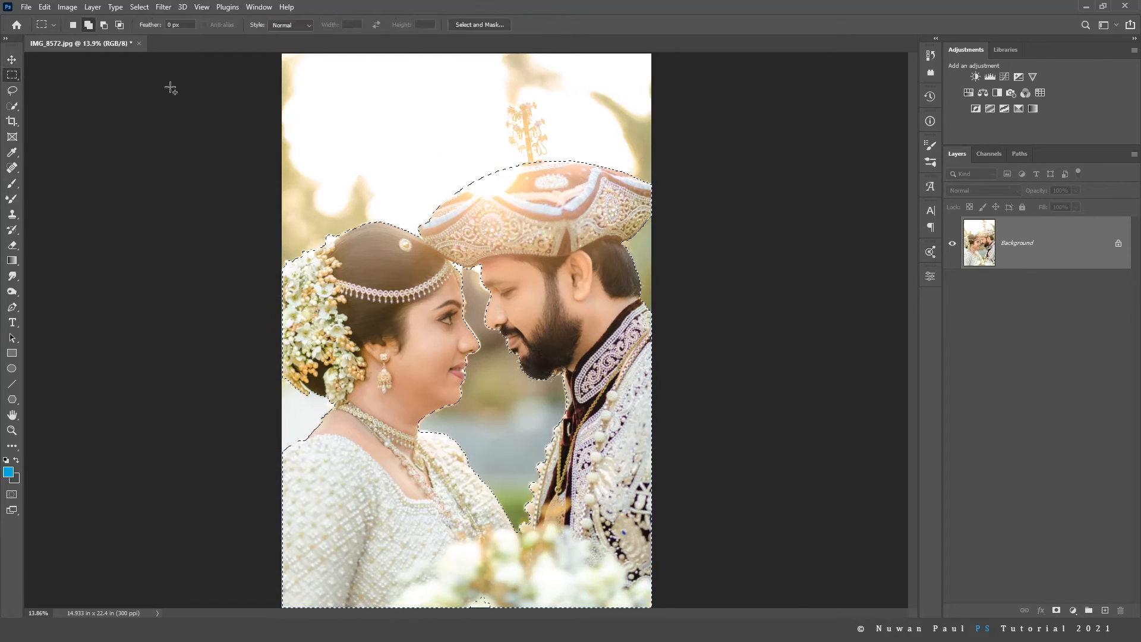
left_click(483, 25)
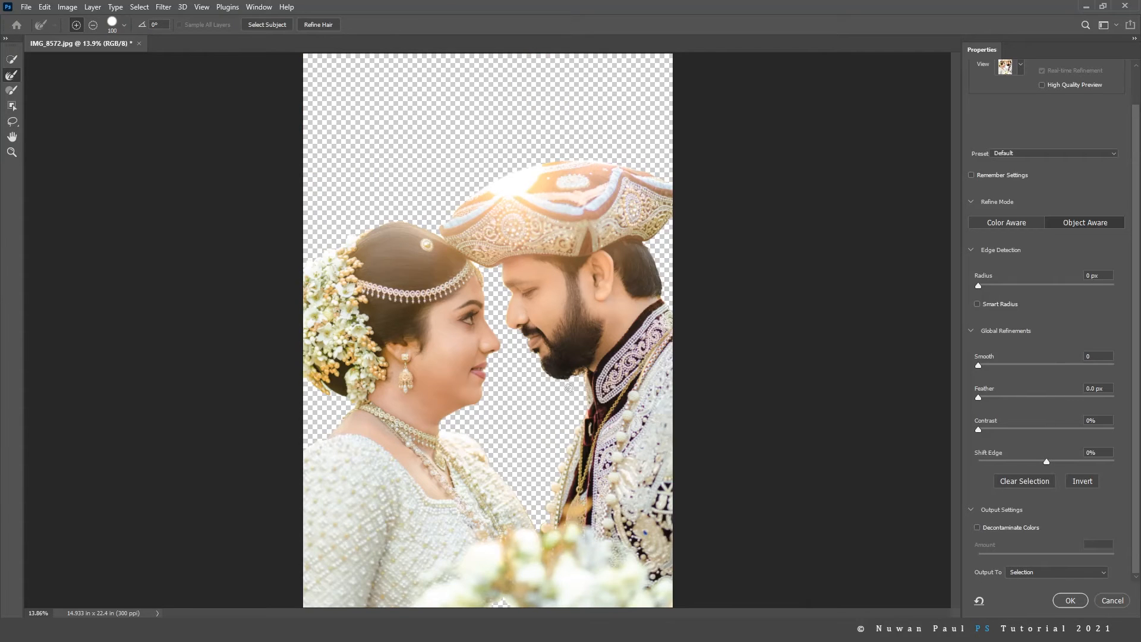
Refine the selection edge along the groom's beard with the Refine Edge Brush.
scroll(560, 386, "up", 5)
mouse_move(591, 363)
left_mouse_down()
mouse_move(568, 376)
mouse_move(505, 366)
mouse_move(465, 304)
left_mouse_up()
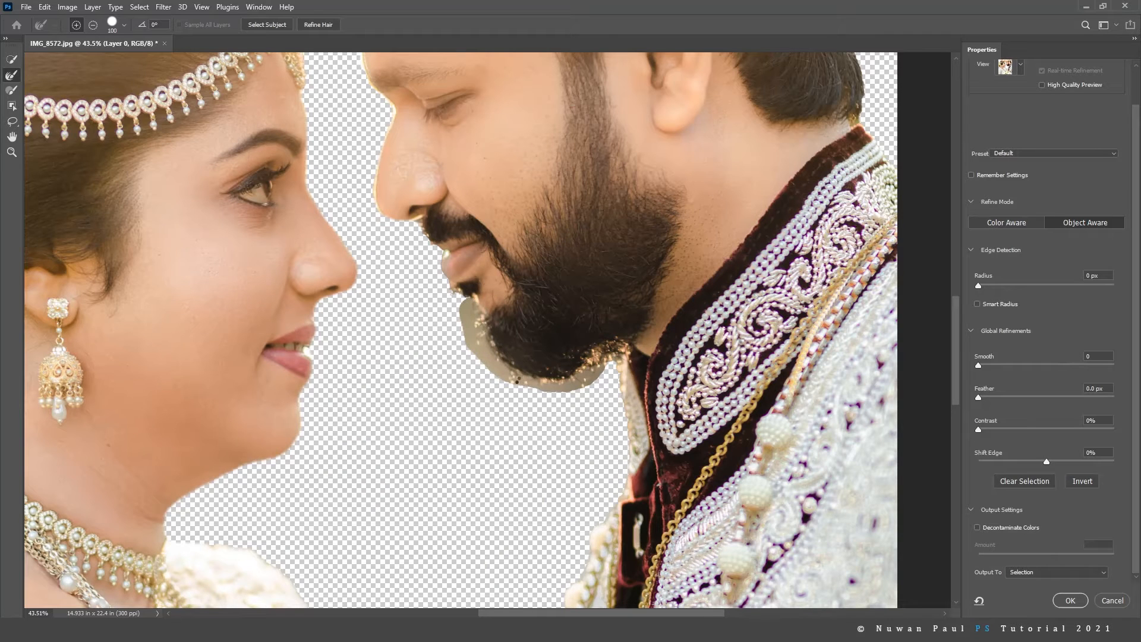
left_click_drag(532, 390, 520, 383)
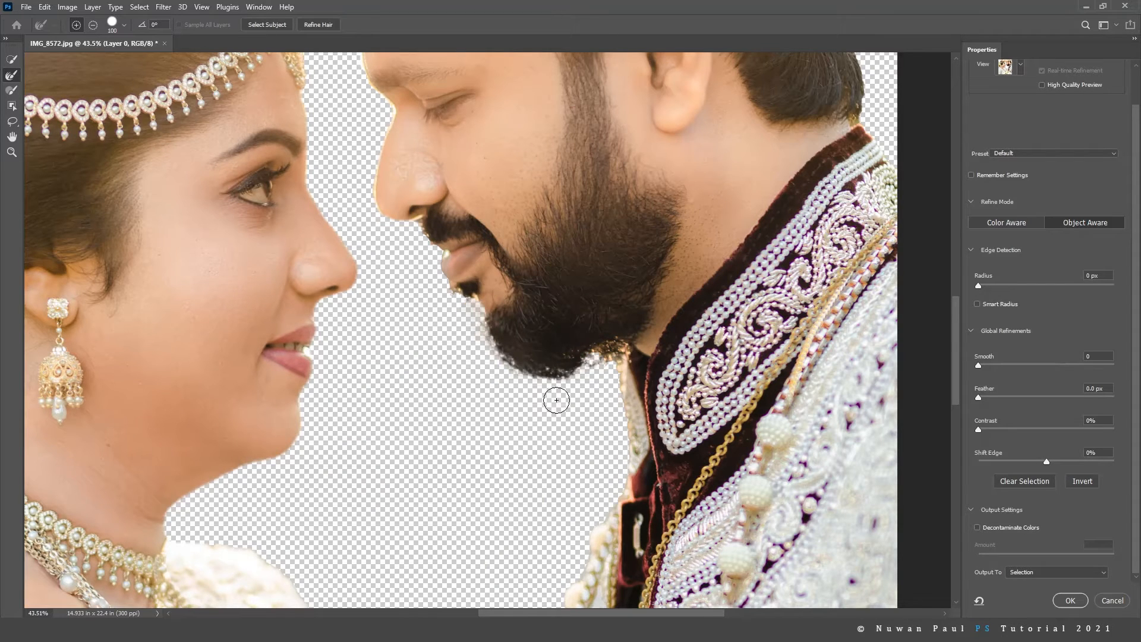
scroll(554, 342, "down", 5)
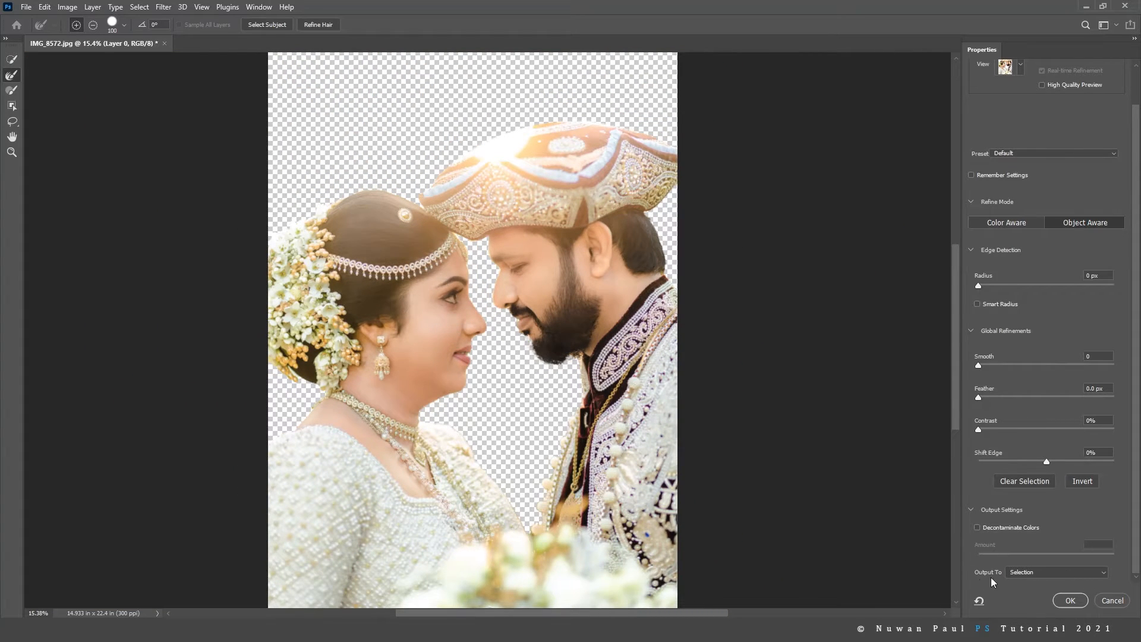
Output the refined selection of the couple to a New Layer.
left_click(1043, 572)
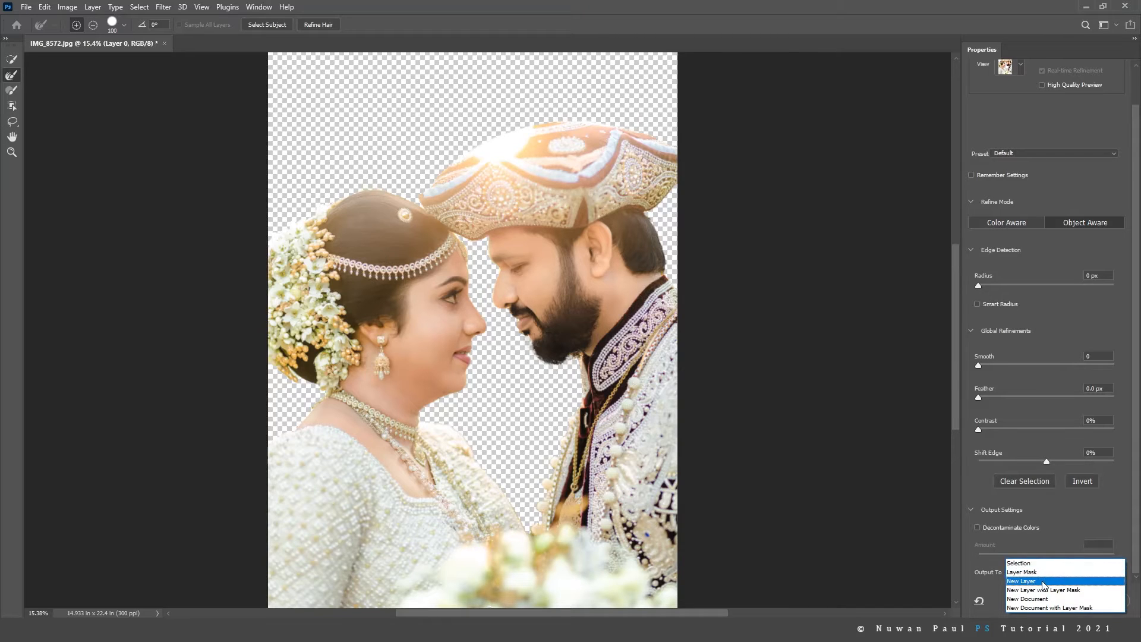
left_click(1046, 581)
left_click(1075, 601)
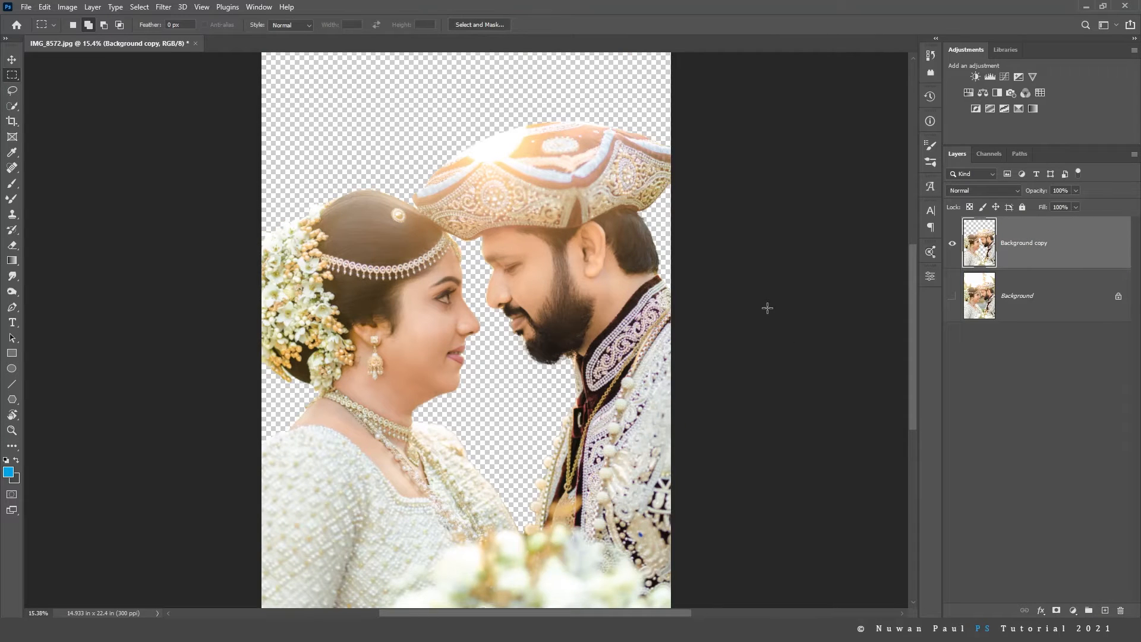
Desaturate the cut-out layer of the couple to black and white.
scroll(468, 285, "down", 2)
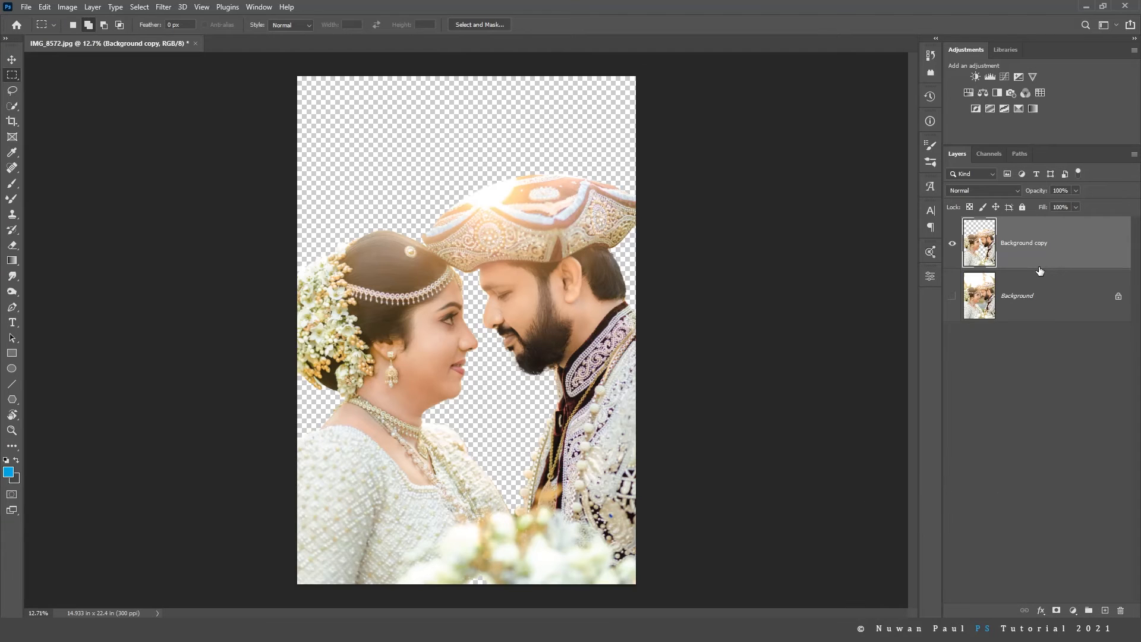
key("shift+ctrl+u")
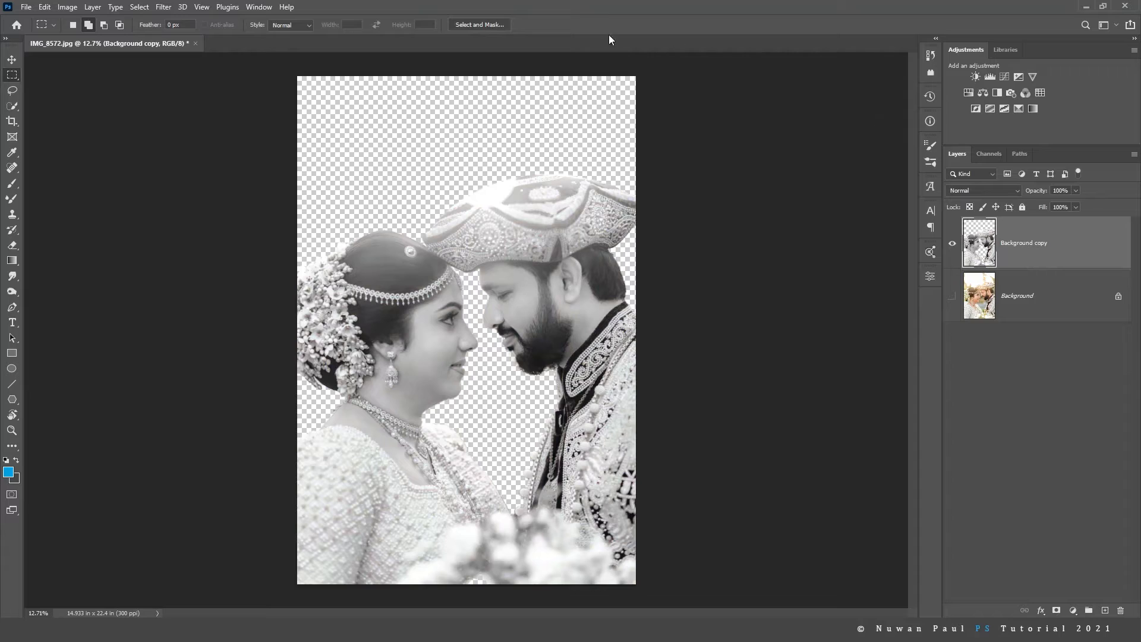
left_click(11, 59)
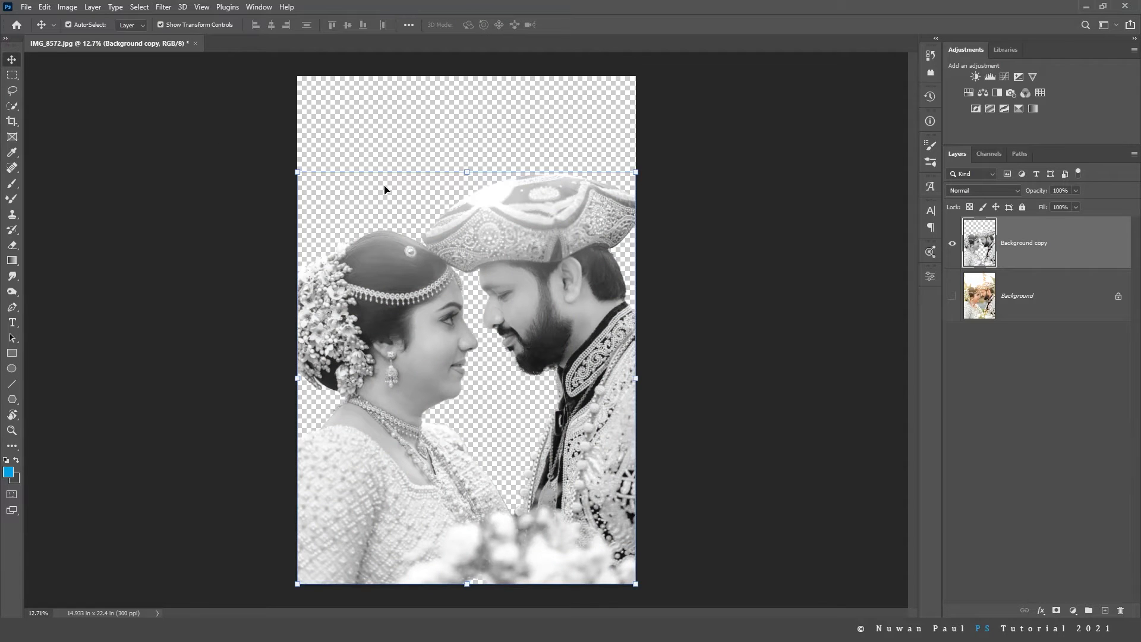
Show the original Background layer and fill it with white, using ffffff as the background colour.
left_click(953, 297)
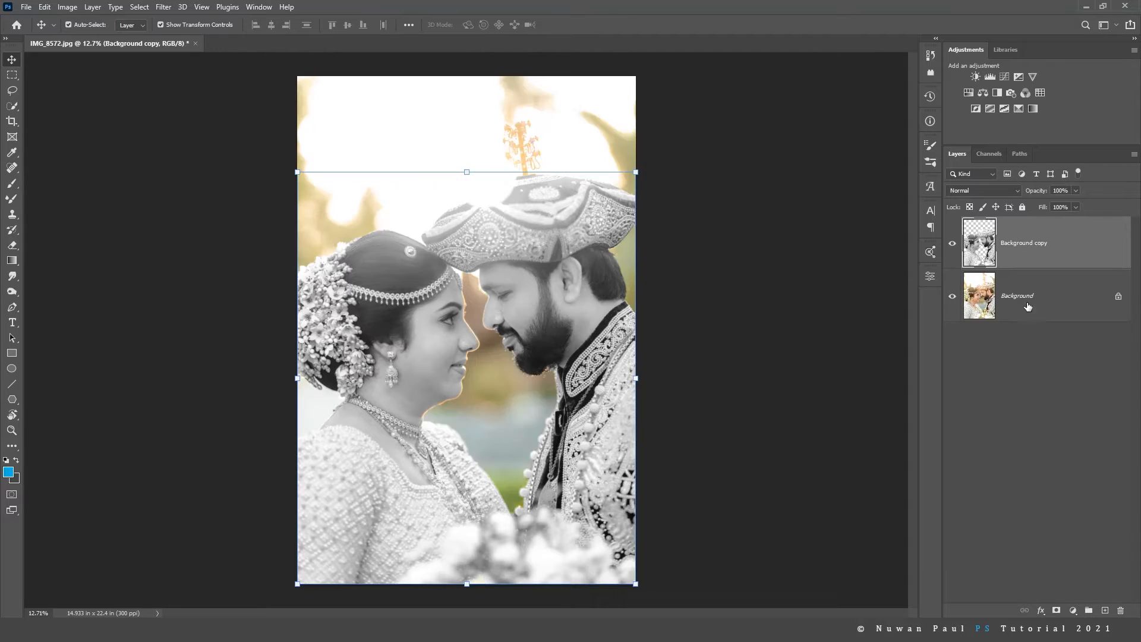
left_click(1031, 302)
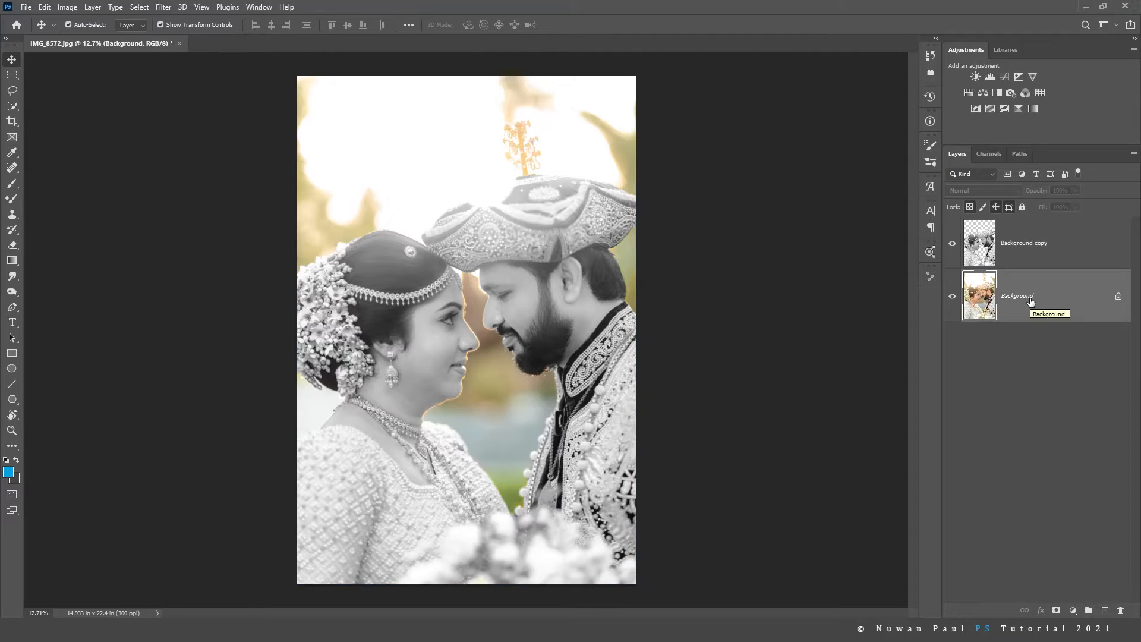
left_click(17, 480)
left_click_drag(55, 323, 3, 242)
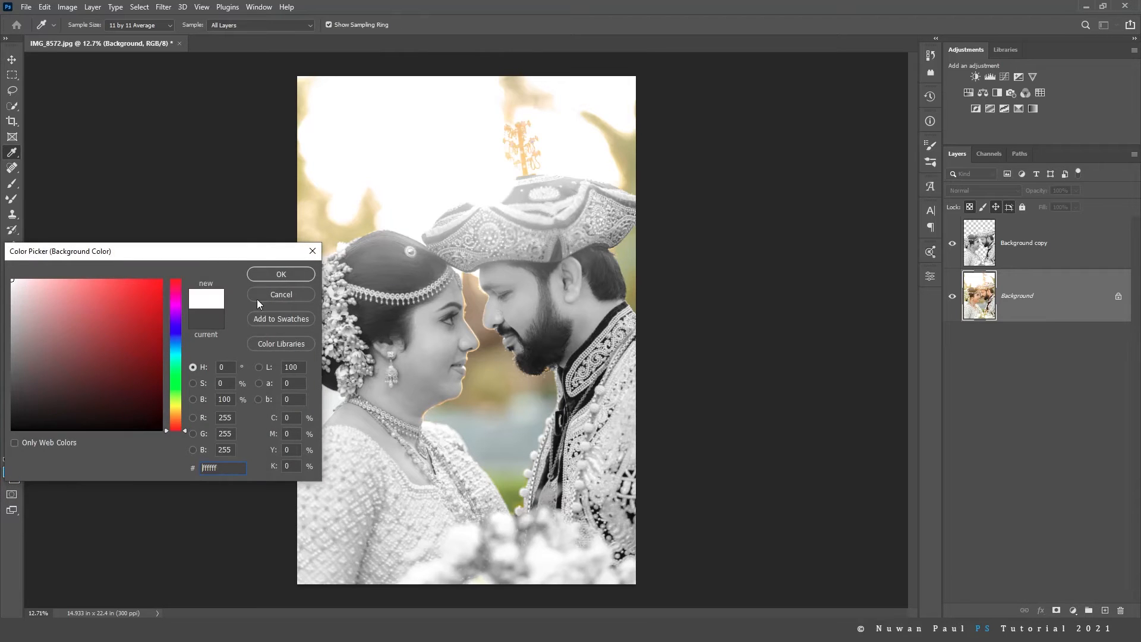
left_click(280, 275)
key("v")
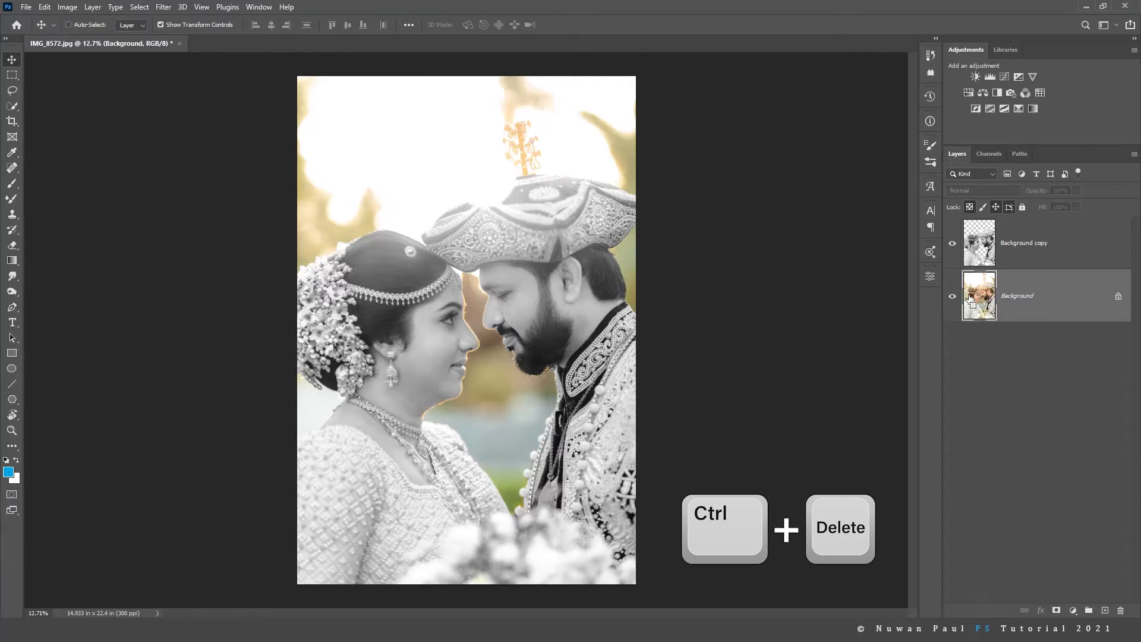
key("ctrl+Delete")
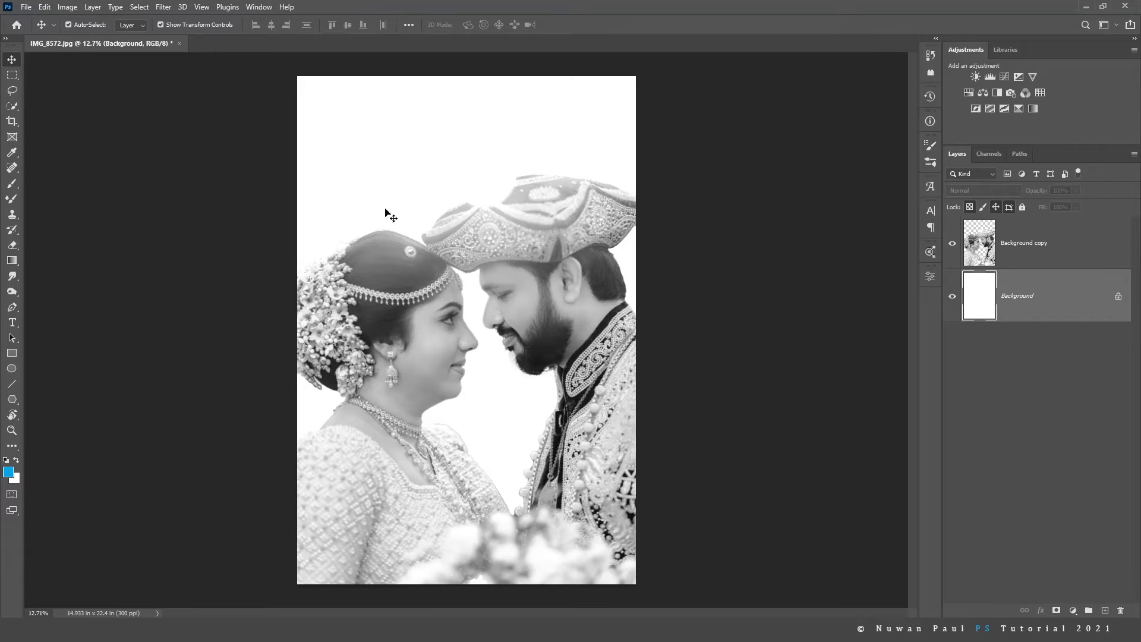
Place the misty forest image jay-mantri-TFyi0QOx08c-unsplash above the couple's cut-out layer.
left_click(608, 276)
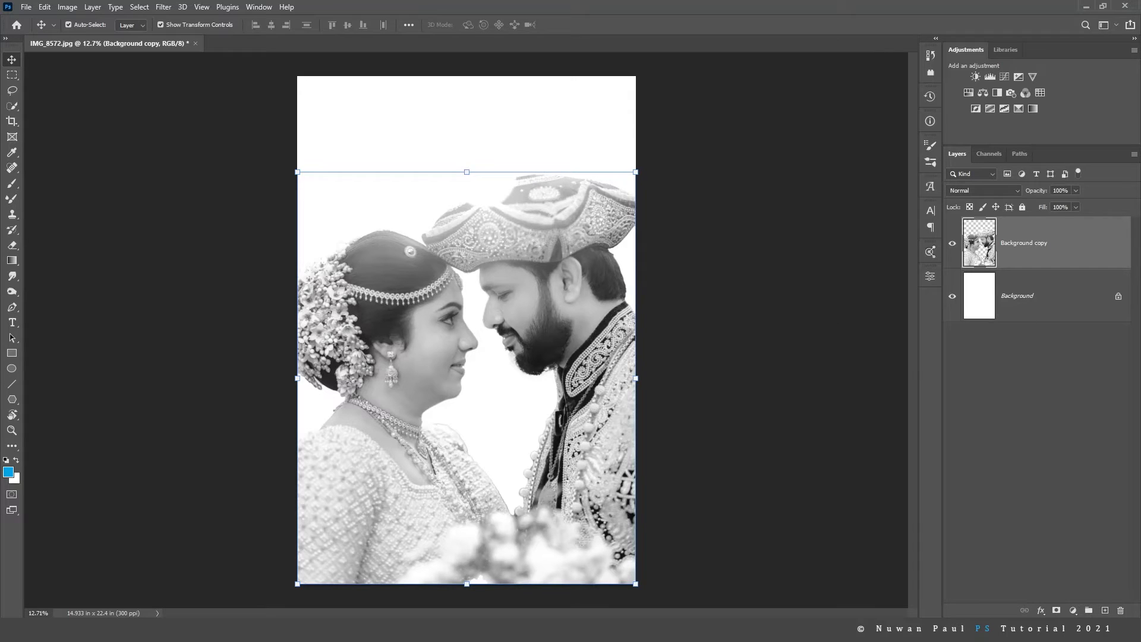
left_click_drag(525, 300, 491, 285)
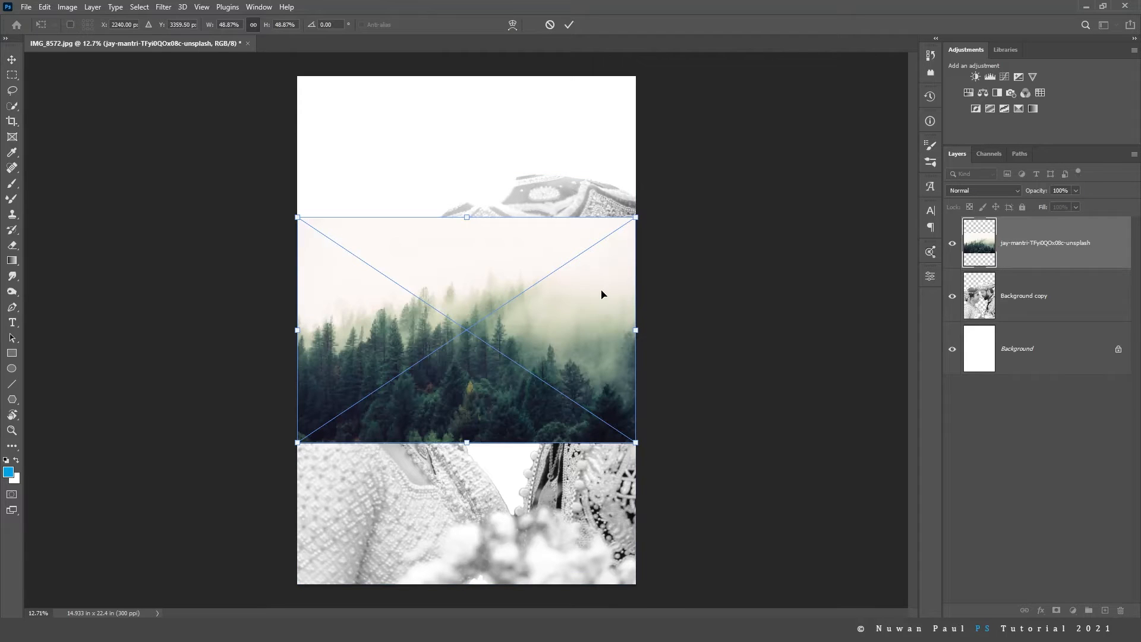
key("Return")
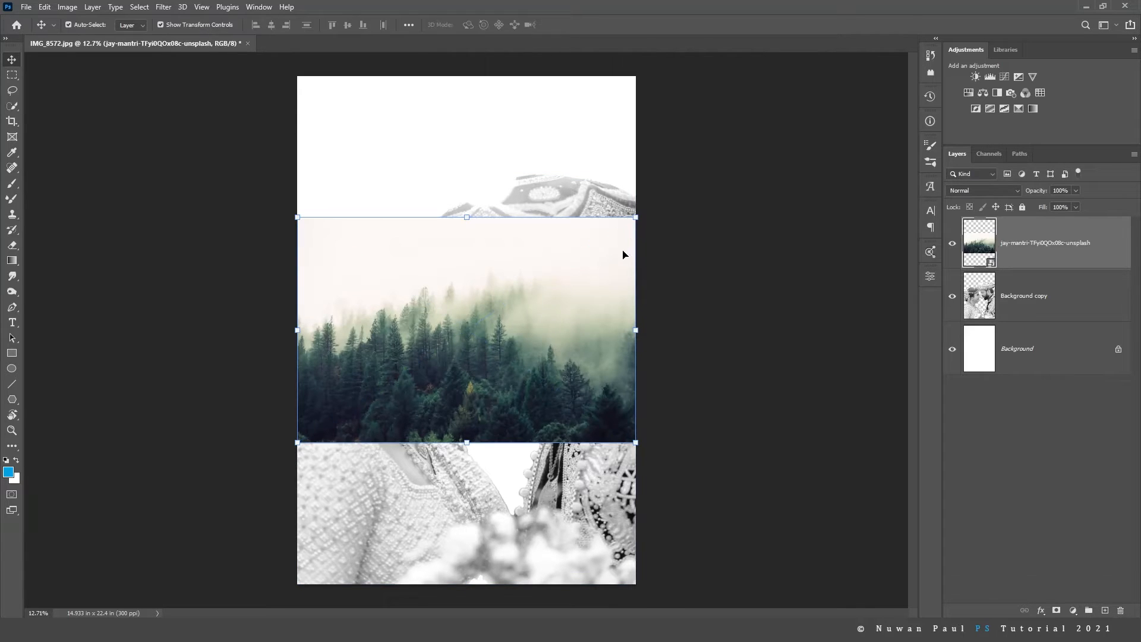
Enlarge the forest image slightly and move it up so it covers the couple's heads.
left_click_drag(638, 217, 677, 186)
left_click_drag(566, 318, 558, 274)
key("Return")
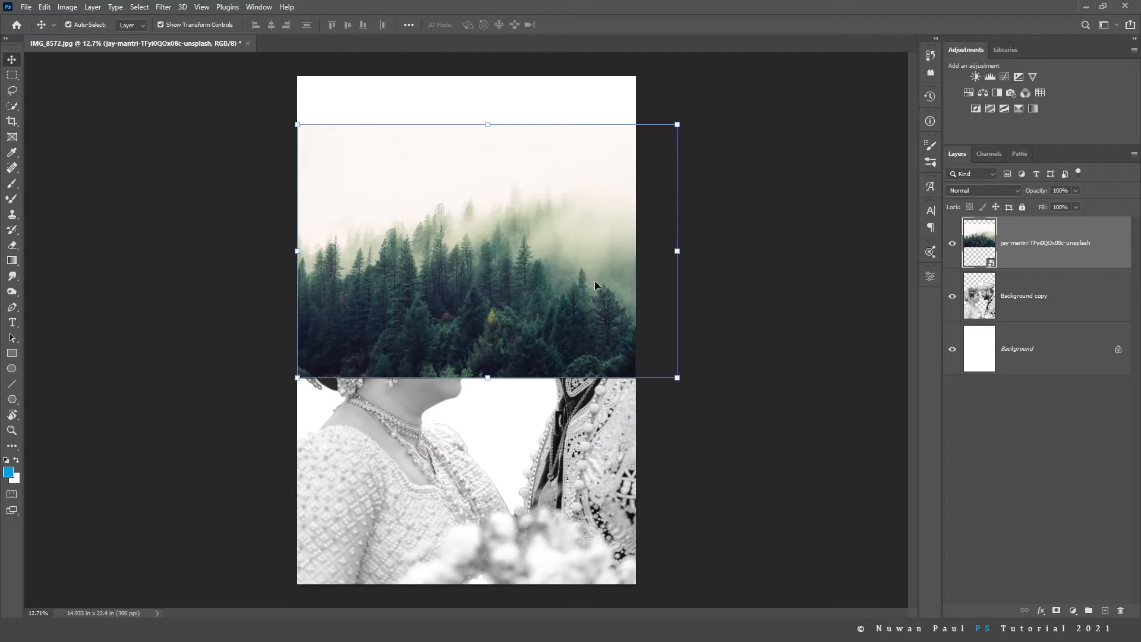
left_click(1039, 301)
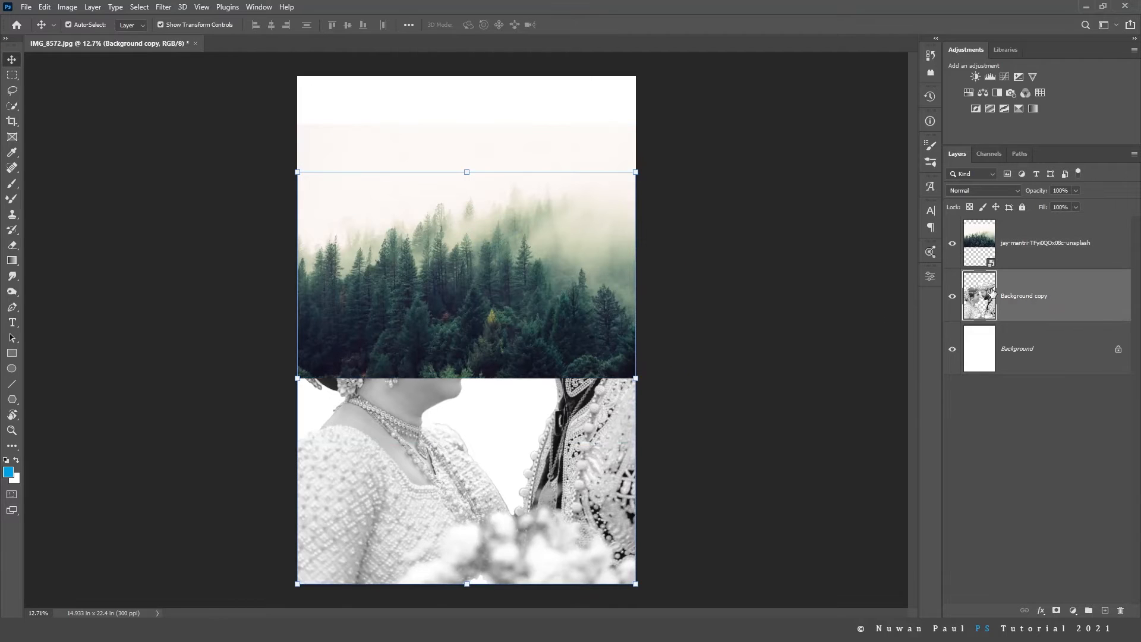
left_click(1031, 268)
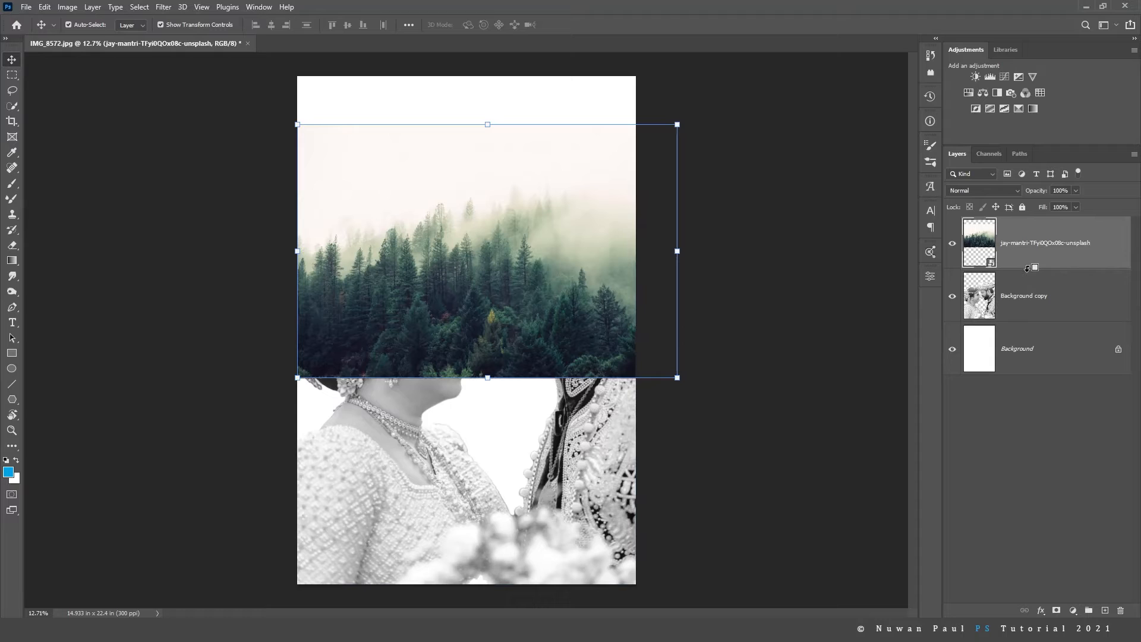
left_click_drag(1031, 274, 1031, 269)
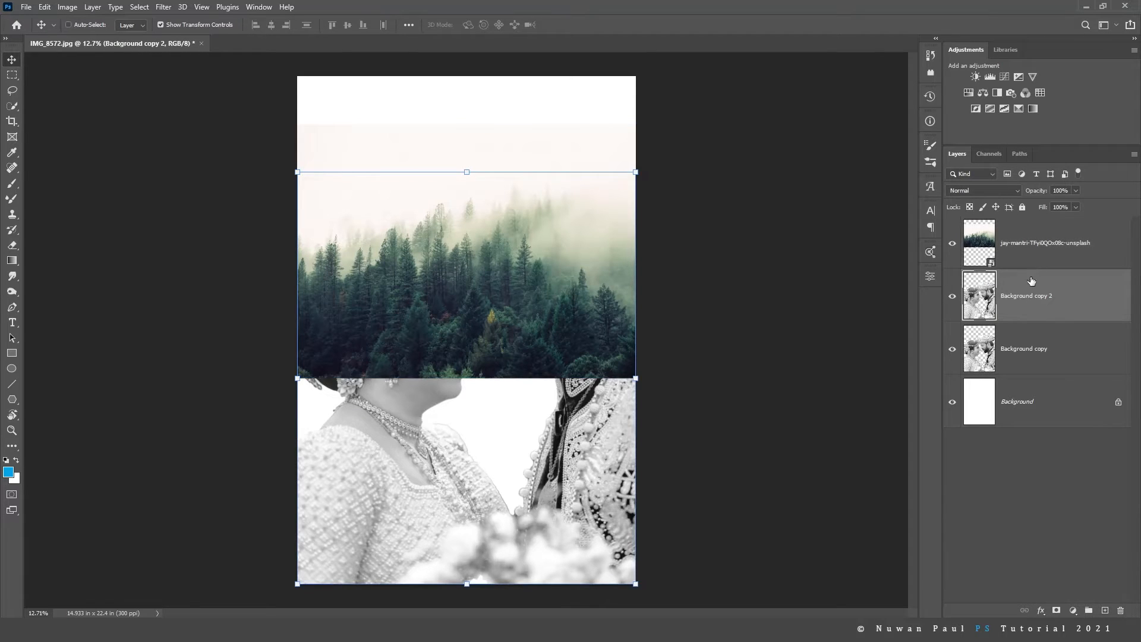
key("ctrl+z")
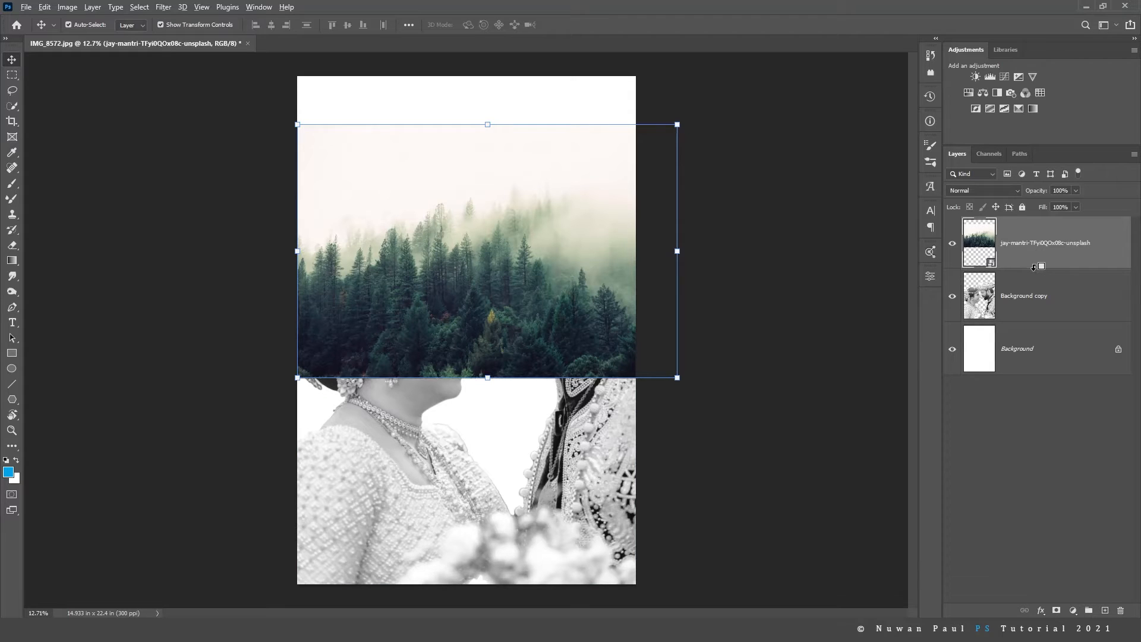
Clip the forest image to the couple's cut-out layer and move it slightly down over their heads.
left_click(1034, 267, "alt")
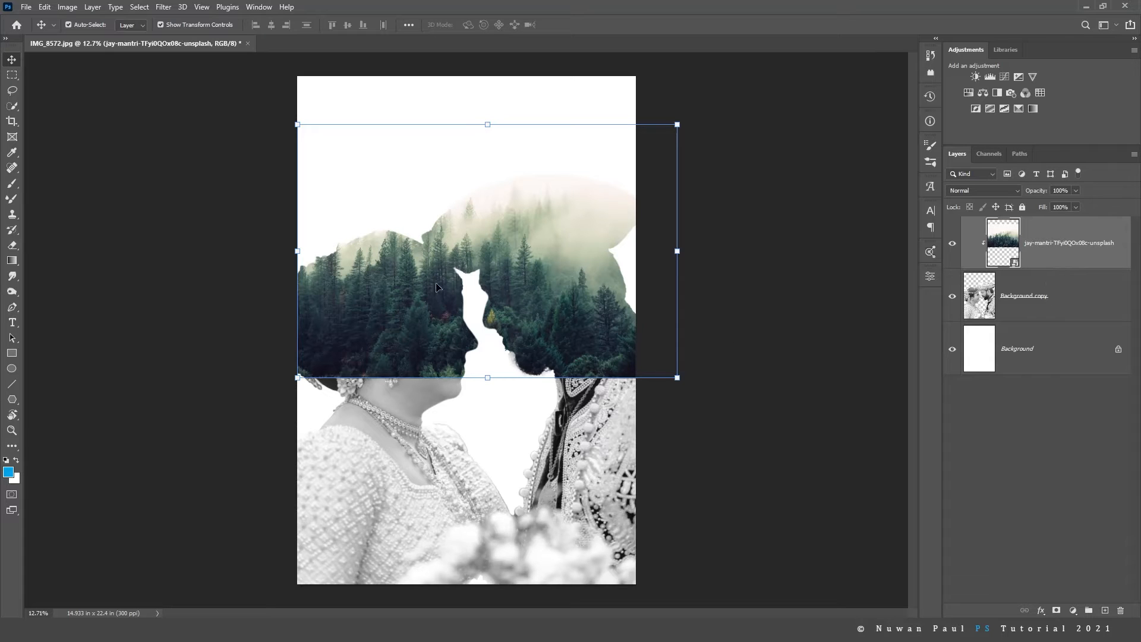
left_click_drag(551, 295, 558, 326)
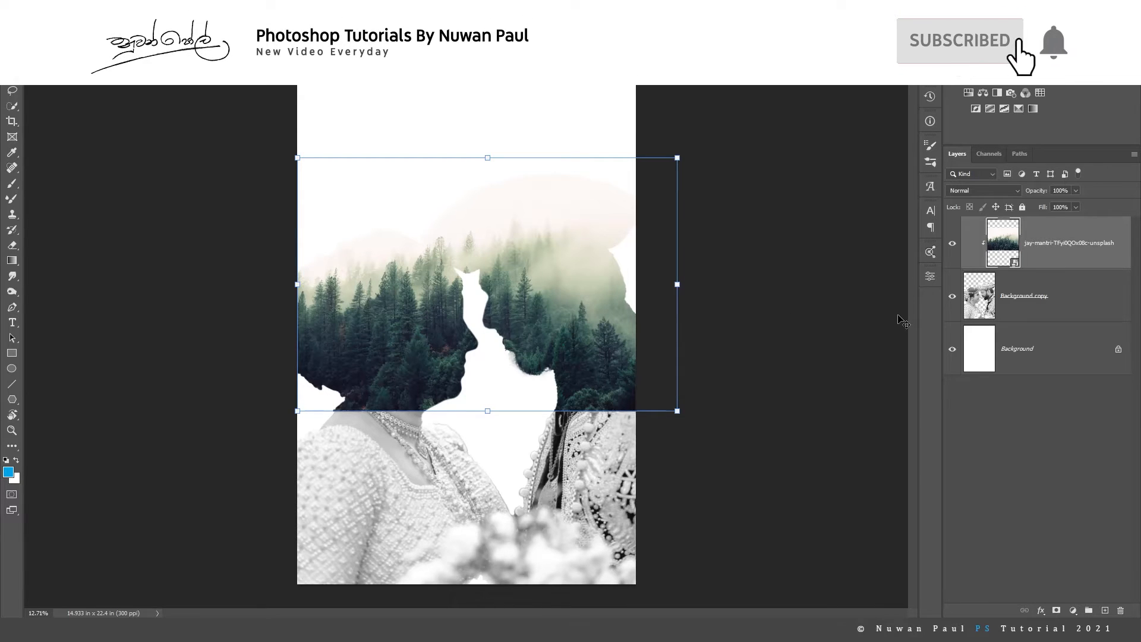
Duplicate the forest layer and clip the copy to the couple's cut-out as well.
key("ctrl+j")
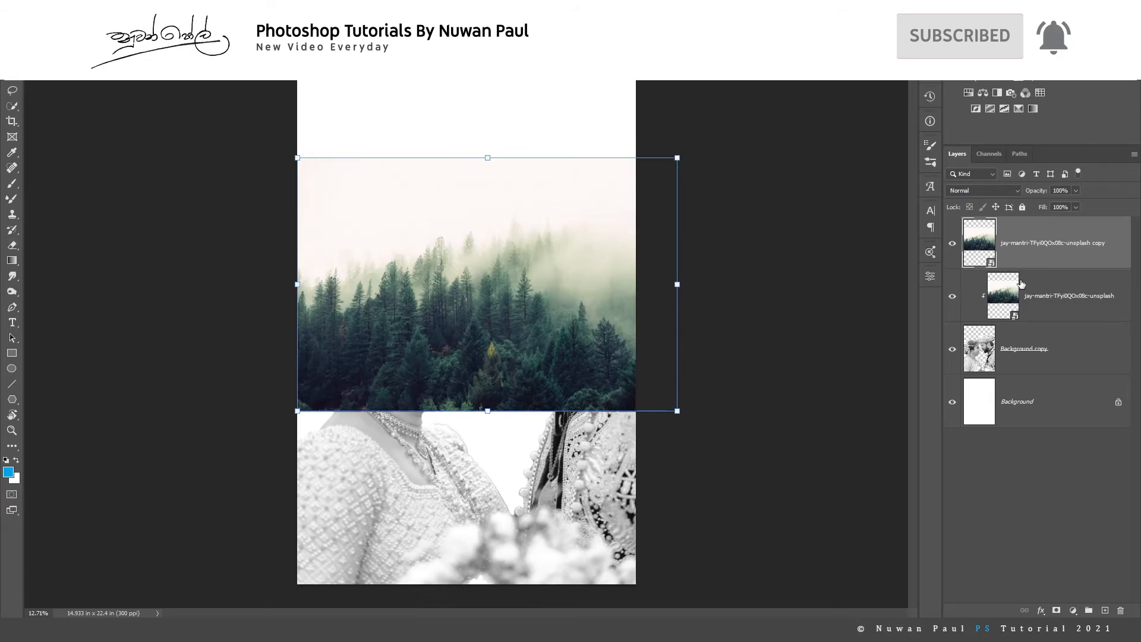
left_click(1056, 267, "alt")
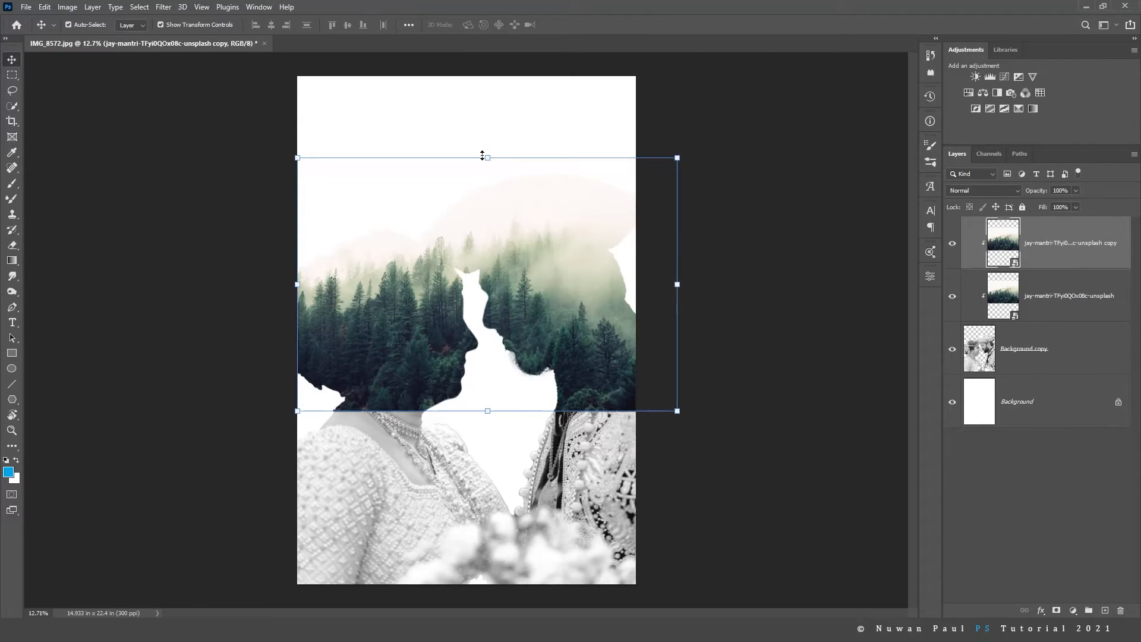
left_click_drag(528, 305, 523, 266)
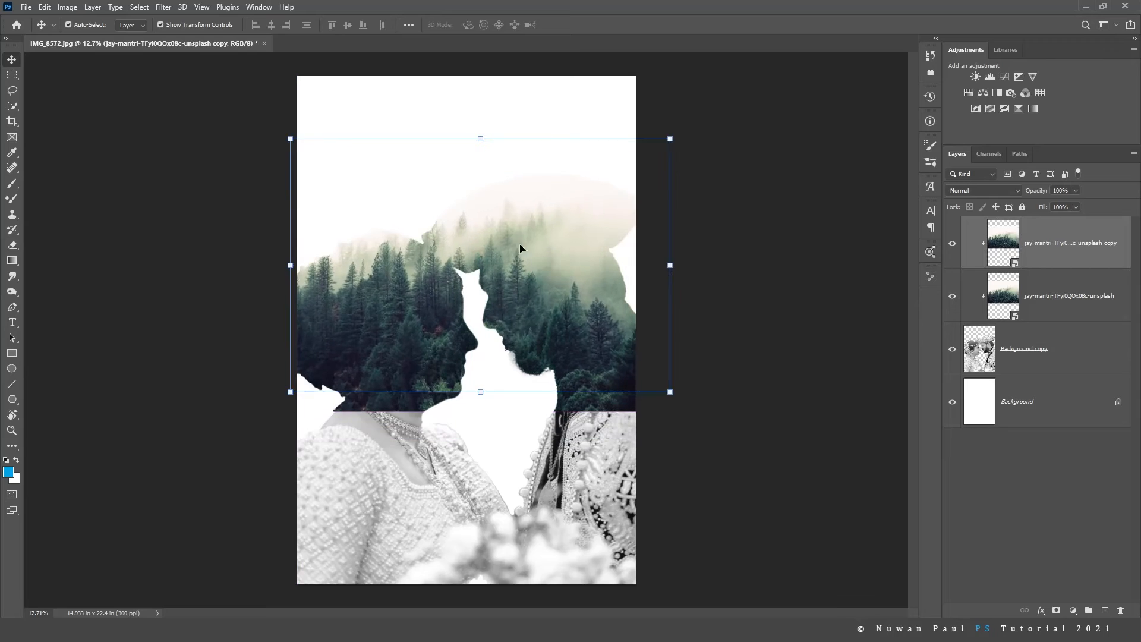
Flip the forest copy vertically and move it down so it mirrors the original trees over the couple's bodies.
key("ctrl+t")
right_click(514, 245)
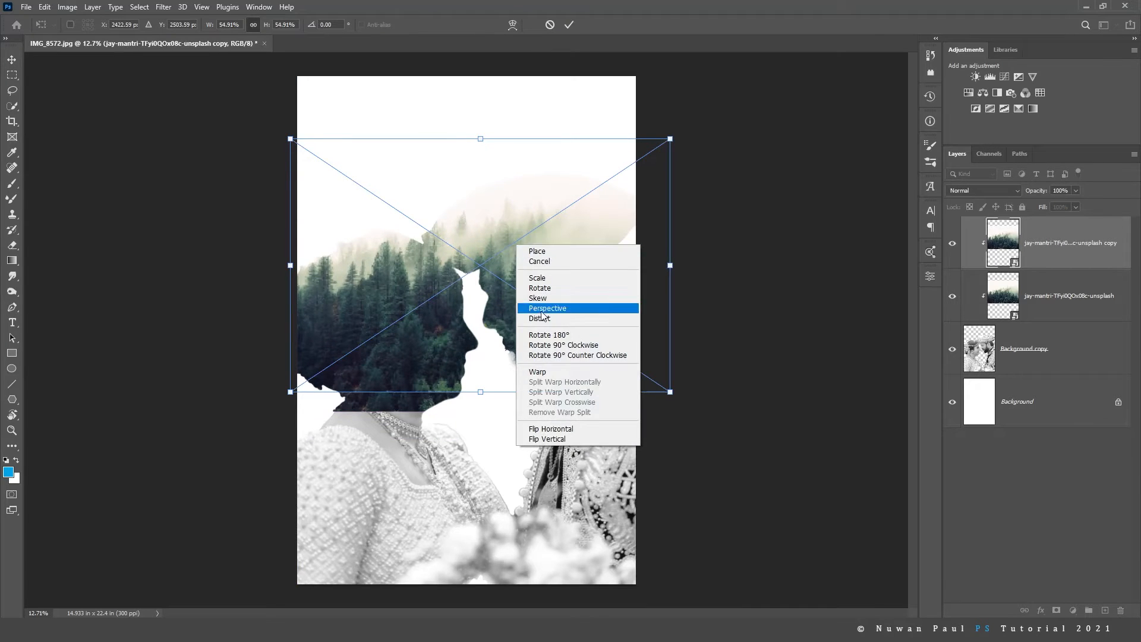
left_click(554, 439)
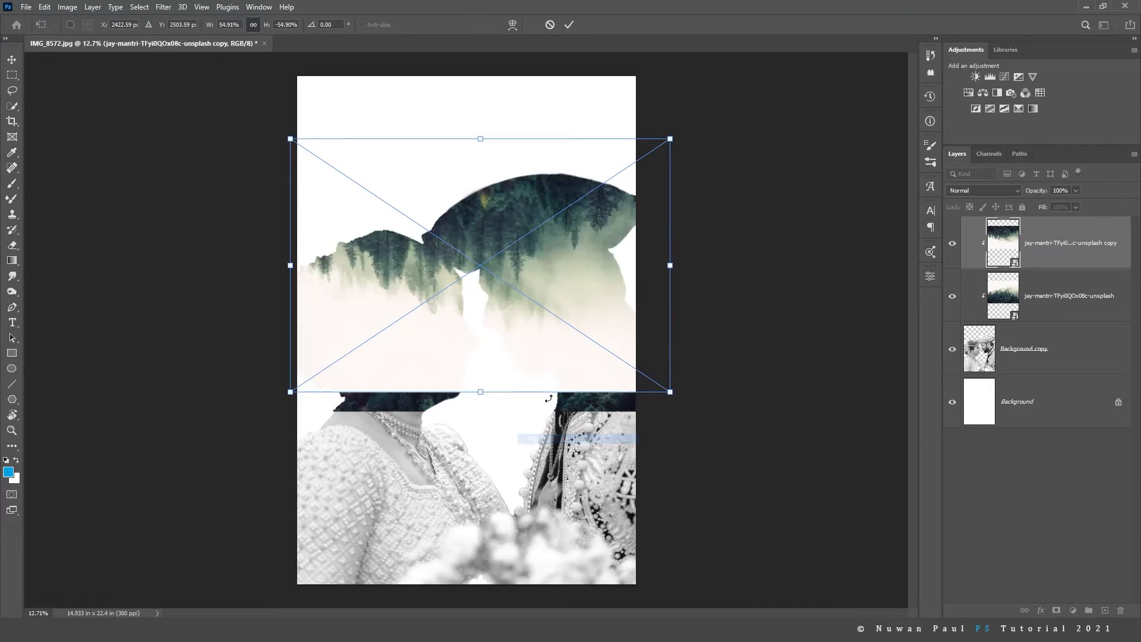
left_click_drag(541, 242, 545, 475)
key("Return")
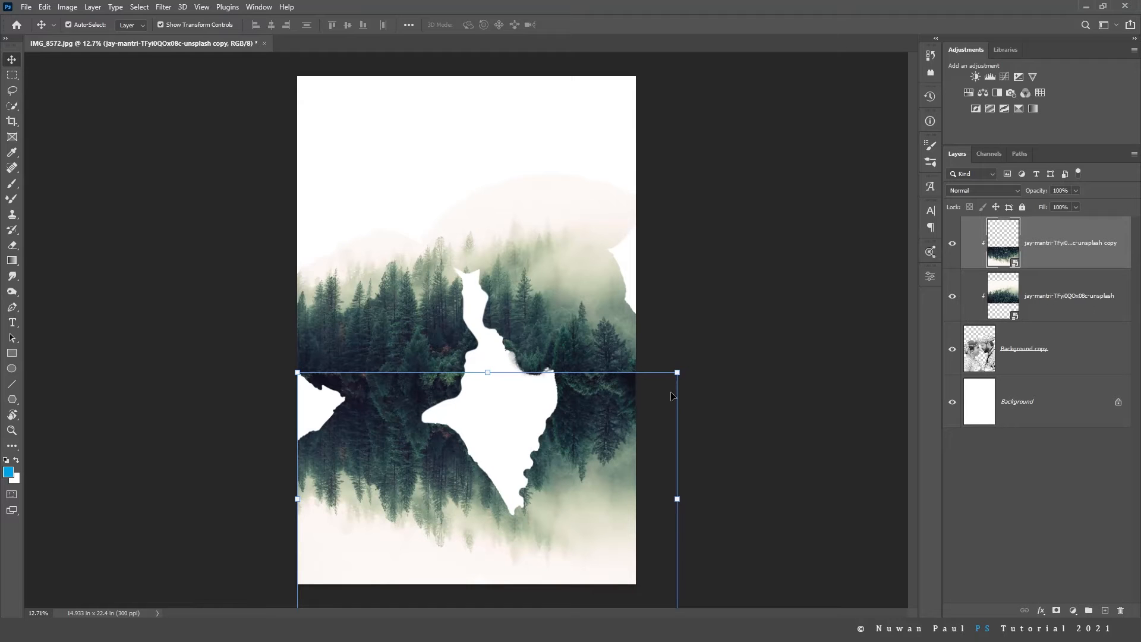
Enlarge the flipped forest copy slightly and reposition it so its upper edge overlaps the original trees.
left_click_drag(610, 418, 604, 400)
left_click_drag(677, 363, 710, 333)
left_click_drag(566, 430, 546, 442)
key("Return")
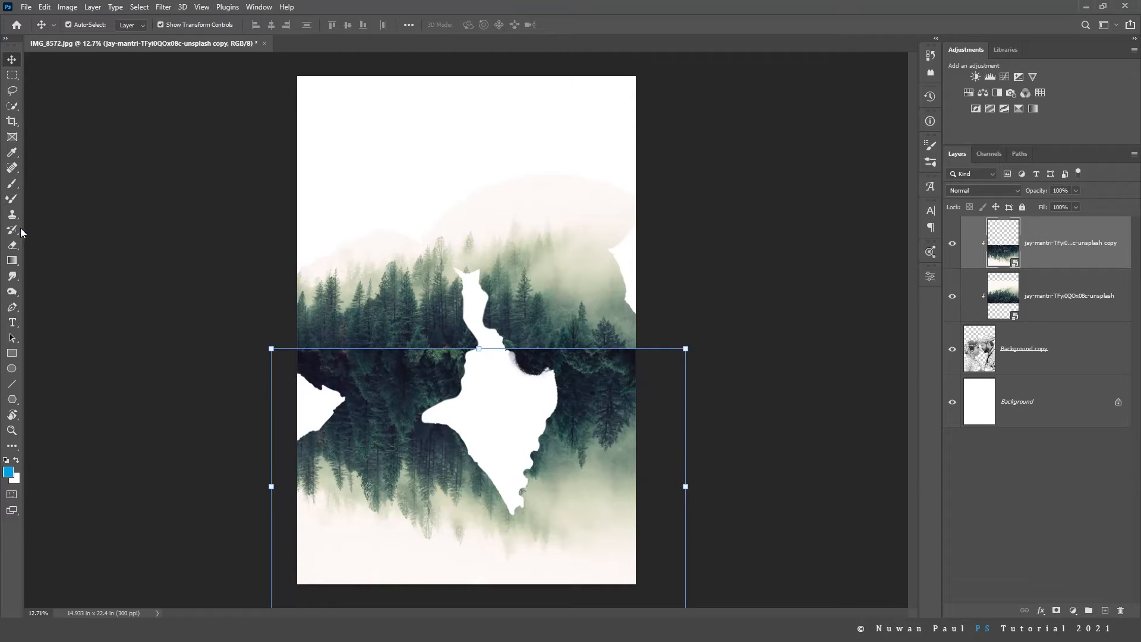
Rasterize the flipped forest copy and blend its hard upper edge with a soft 1200 px Eraser at 33% opacity.
left_click(12, 245)
left_click(400, 362)
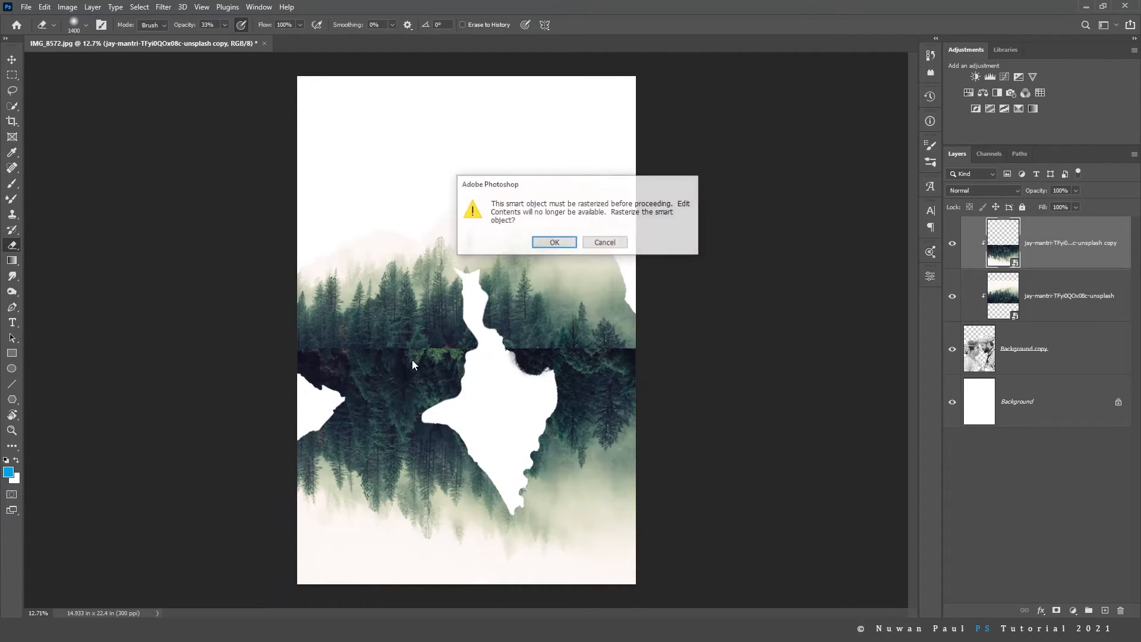
left_click(572, 243)
key("bracketleft")
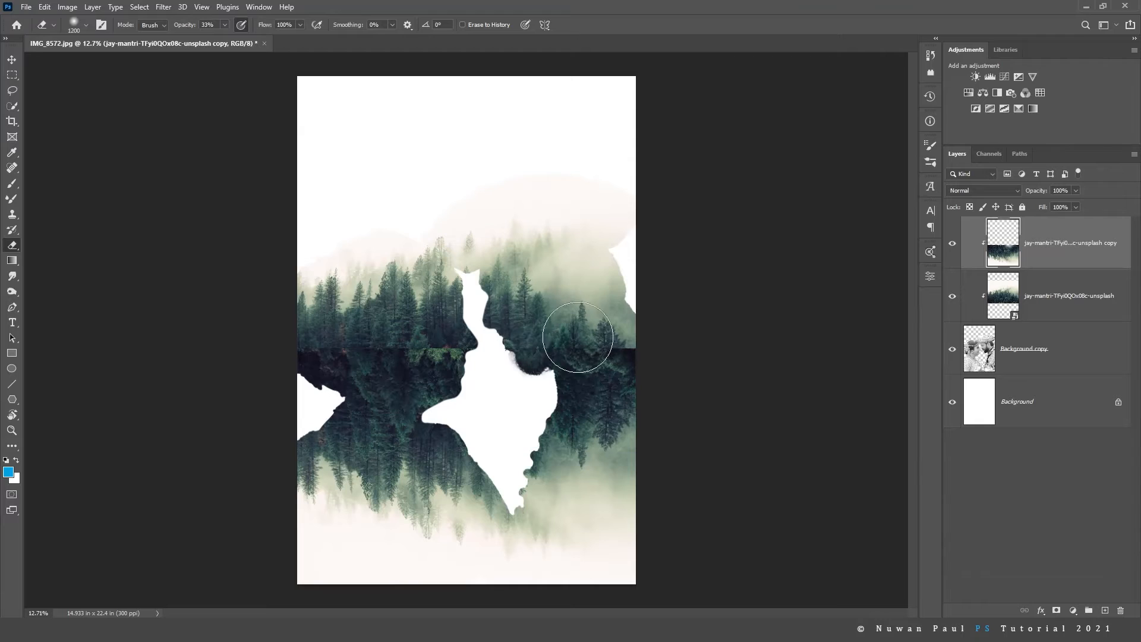
left_click_drag(578, 337, 614, 337)
mouse_move(433, 337)
left_mouse_down()
mouse_move(444, 337)
mouse_move(305, 331)
mouse_move(451, 348)
mouse_move(435, 332)
mouse_move(412, 352)
mouse_move(318, 350)
left_mouse_up()
left_click_drag(561, 368, 632, 340)
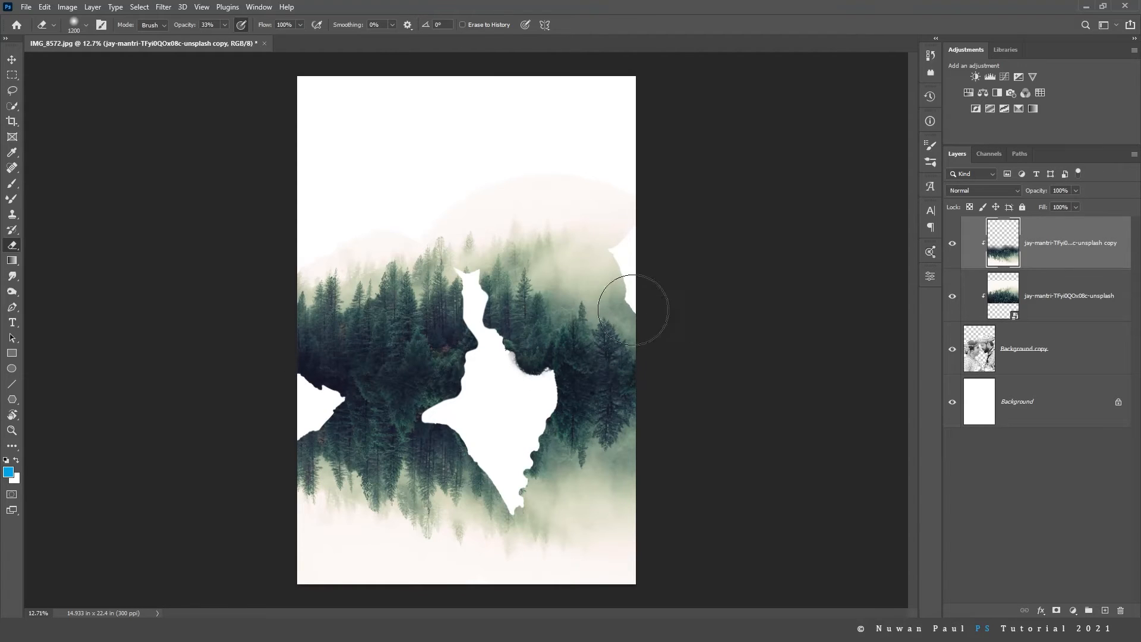
Merge the two clipped forest layers and desaturate the merged layer to black and white.
left_click(1062, 304, "shift")
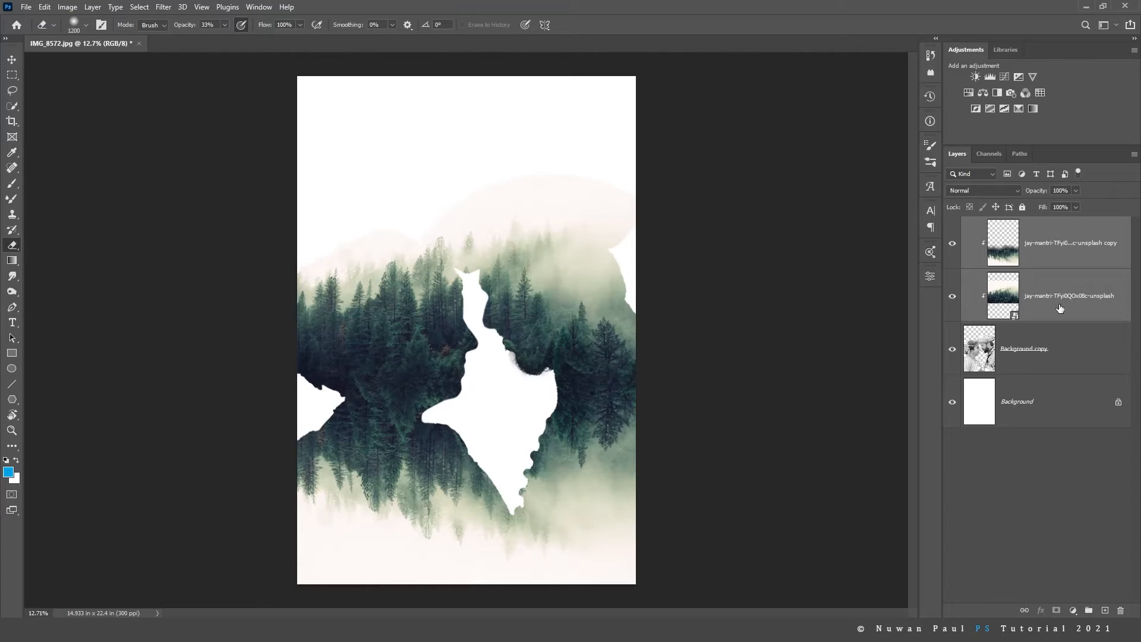
key("ctrl+e")
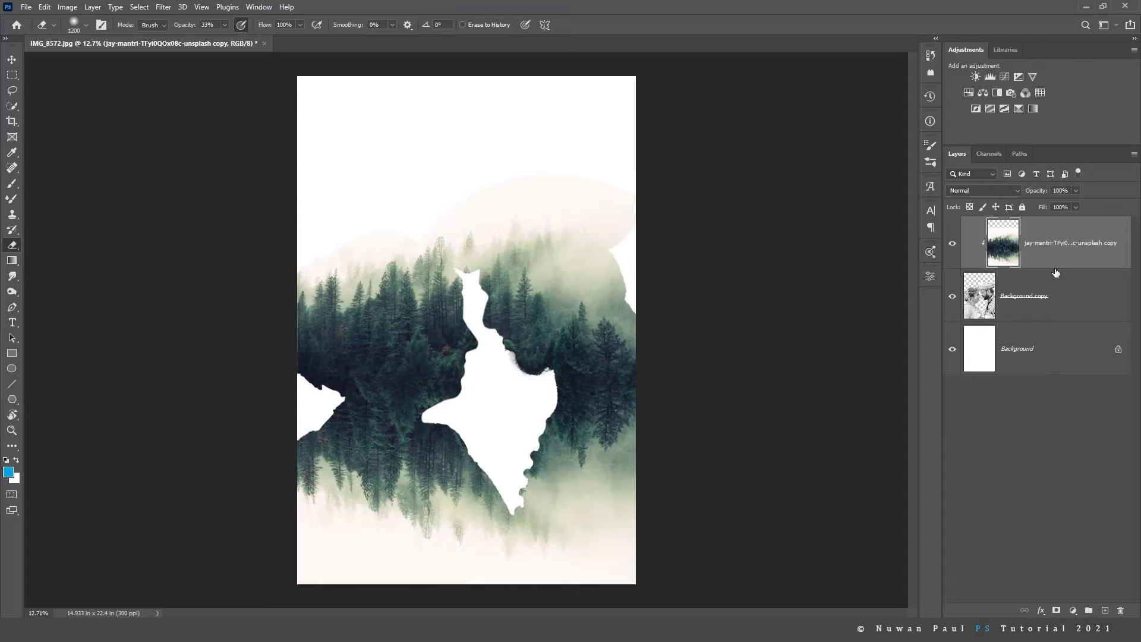
left_click(12, 60)
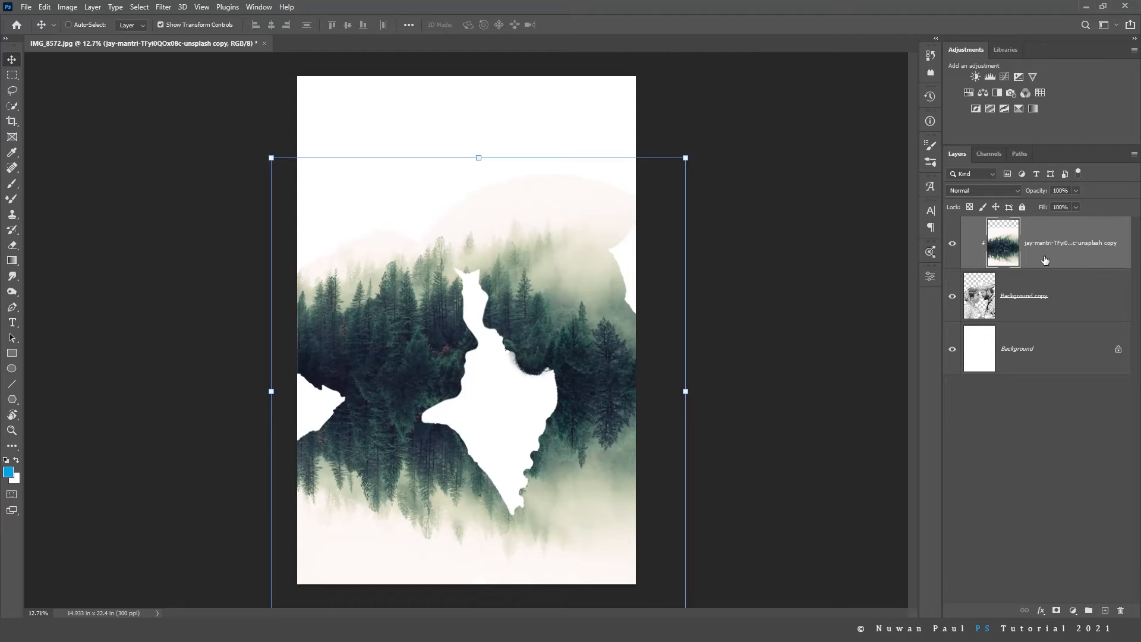
key("ctrl+shift+u")
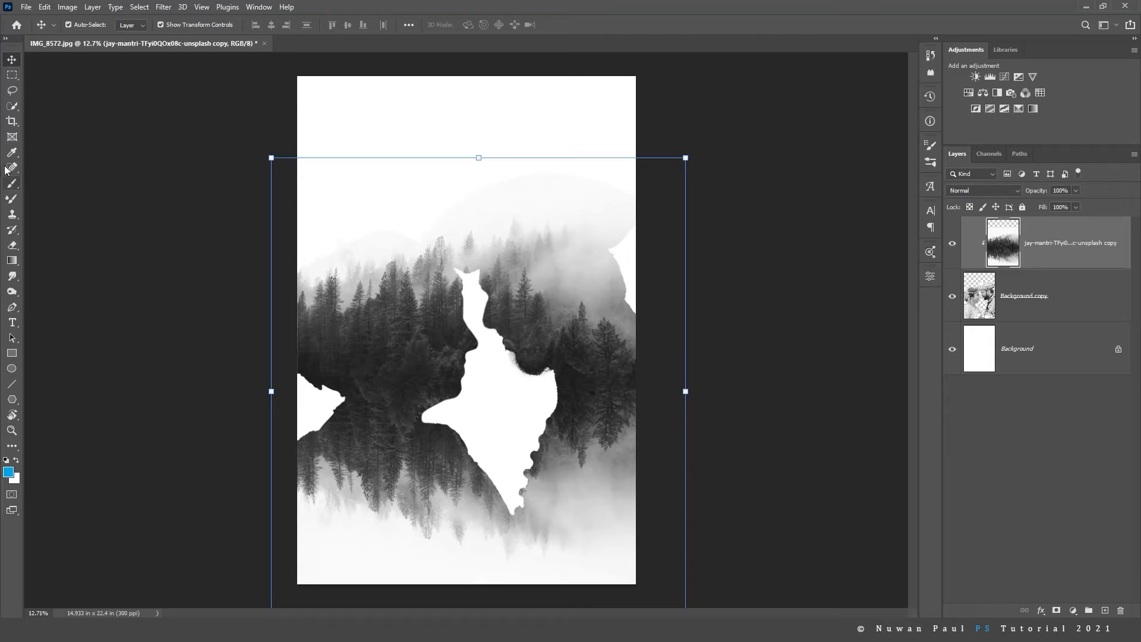
Fade the forest over the lower part of both faces with a soft 2100 px Eraser at 25% opacity.
left_click(13, 247)
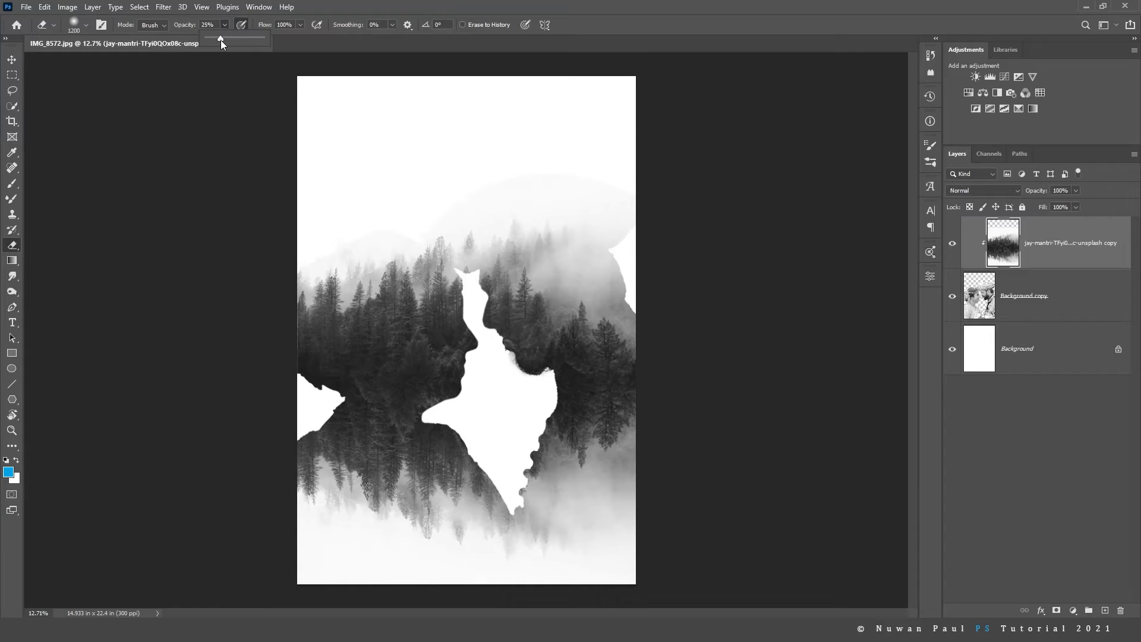
key("bracketright")
key("bracketright")
key("bracketright")
key("bracketright")
key("bracketright")
key("bracketright")
key("bracketright")
key("bracketright")
key("bracketright")
key("bracketright")
key("bracketright")
key("bracketright")
key("bracketright")
key("bracketleft")
key("bracketleft")
key("bracketleft")
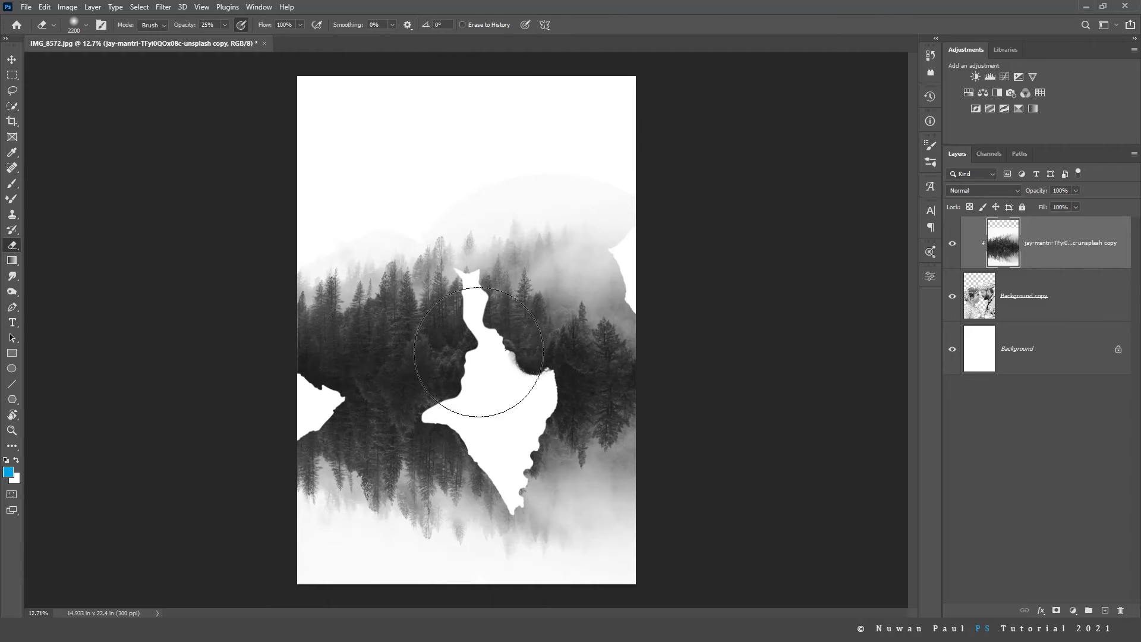
key("bracketleft")
left_click(482, 347)
left_click(477, 364)
left_click(463, 390)
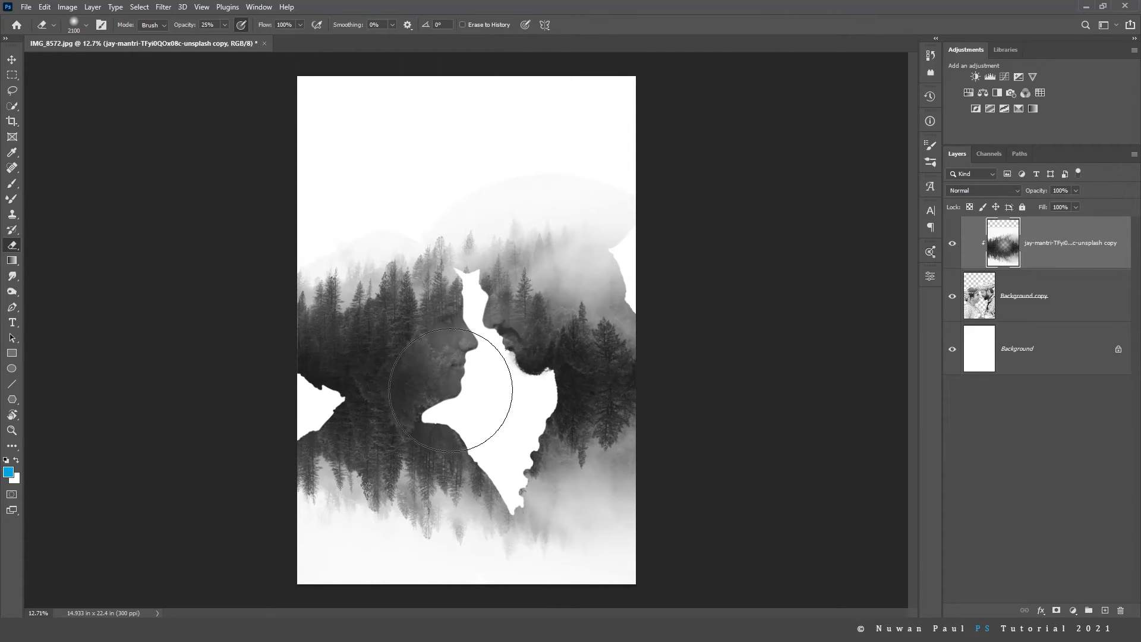
Reduce the Eraser to 1600 px and erase more forest over the couple's eyes, cheeks and foreheads.
key("bracketleft")
key("bracketleft")
left_click(465, 375)
left_click(514, 364)
left_click(492, 301)
key("bracketleft")
key("bracketleft")
key("bracketleft")
left_click(495, 297)
left_click(459, 315)
left_click(458, 318)
left_click(428, 326)
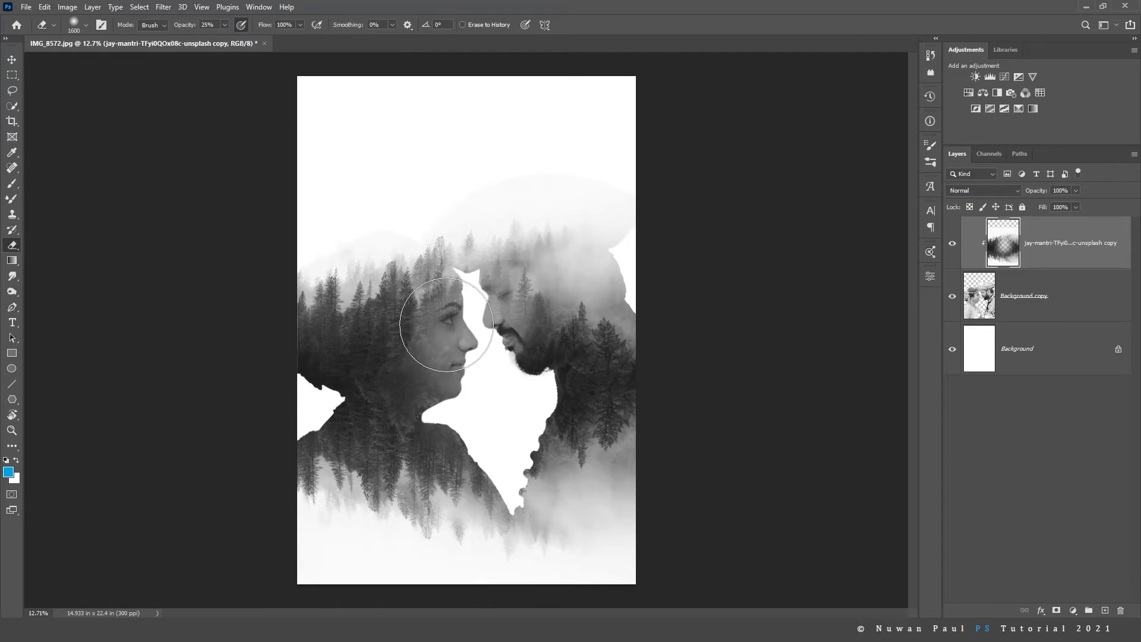
left_click(448, 323)
left_click(512, 320)
Refine both faces with the Eraser at 1100 px, clearing the remaining forest around their eyes, noses and the woman's jaw.
key("bracketleft")
key("bracketleft")
left_click(496, 300)
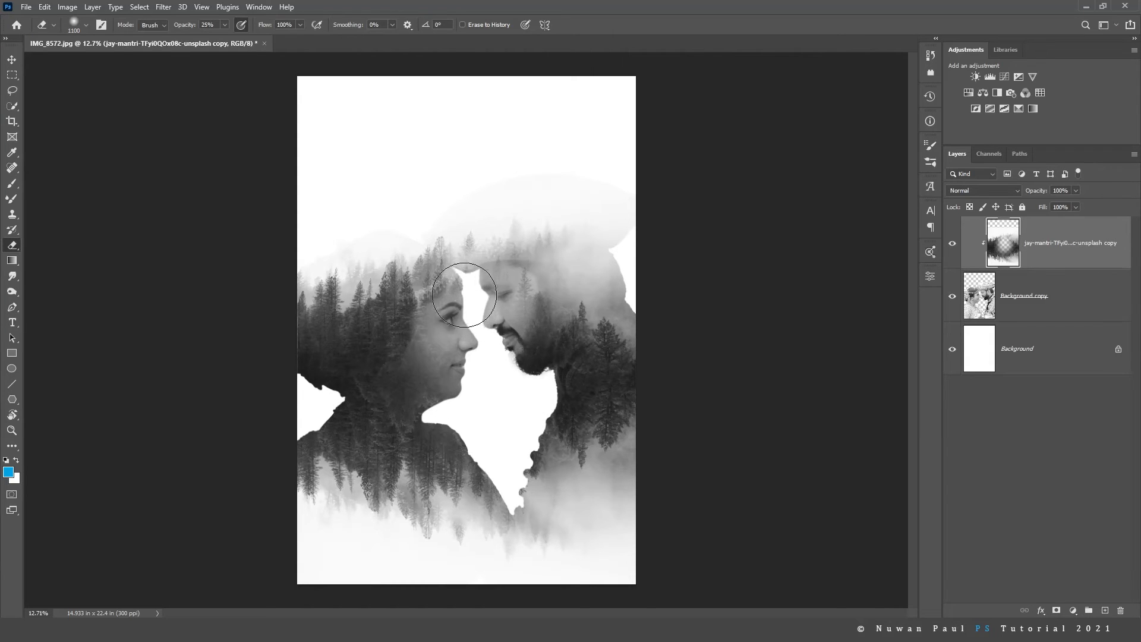
left_click_drag(473, 316, 504, 348)
scroll(503, 348, "up", 5)
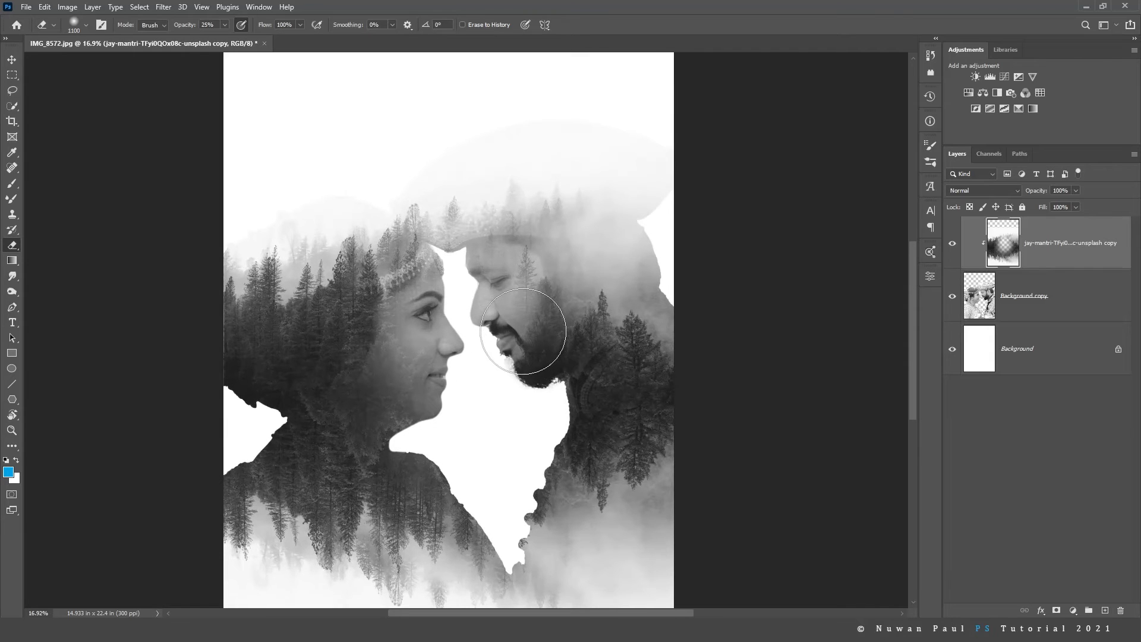
mouse_move(611, 378)
left_mouse_down()
mouse_move(587, 357)
mouse_move(528, 352)
mouse_move(522, 301)
mouse_move(456, 225)
left_mouse_up()
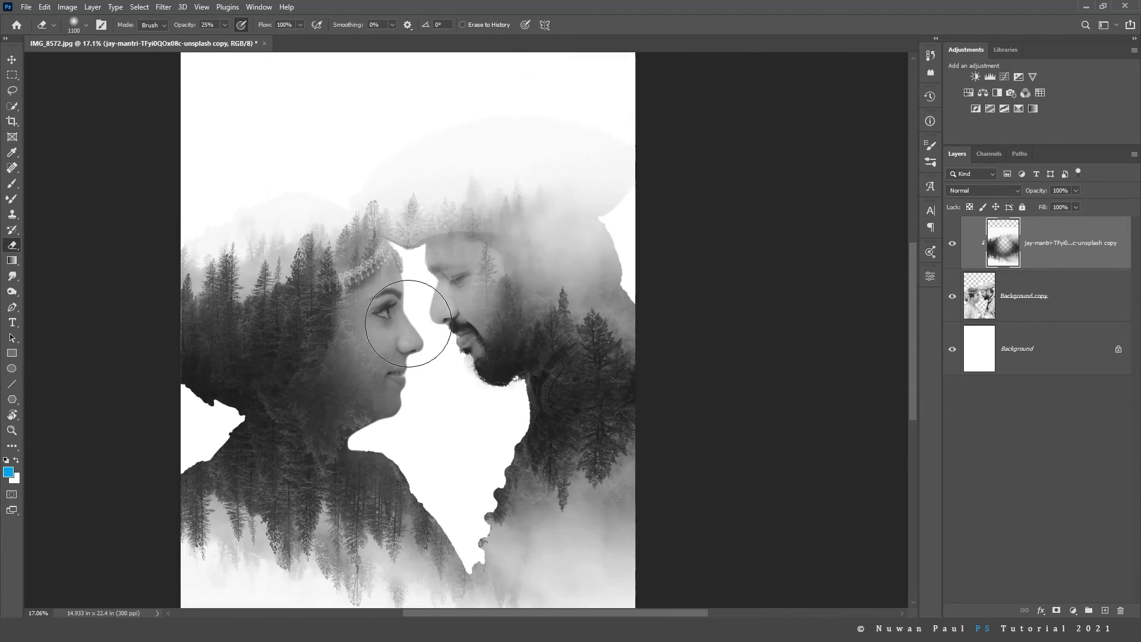
scroll(403, 387, "down", 2)
left_click(313, 381)
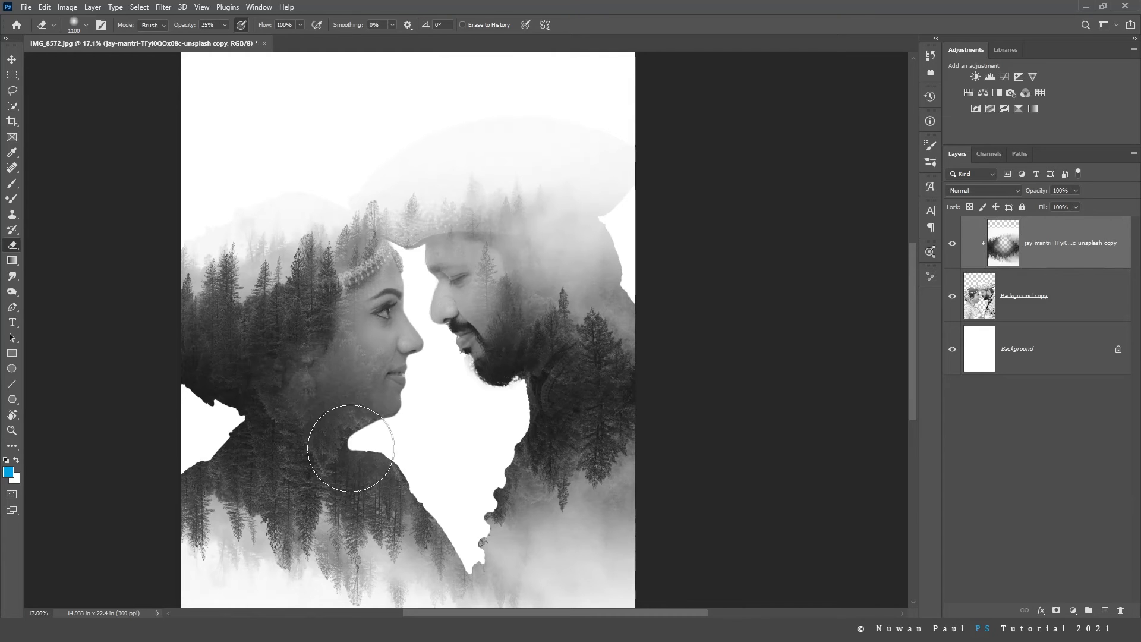
Sample the off-white mist tone inside the man's headwear and fill the Background layer with it.
scroll(471, 321, "down", 1)
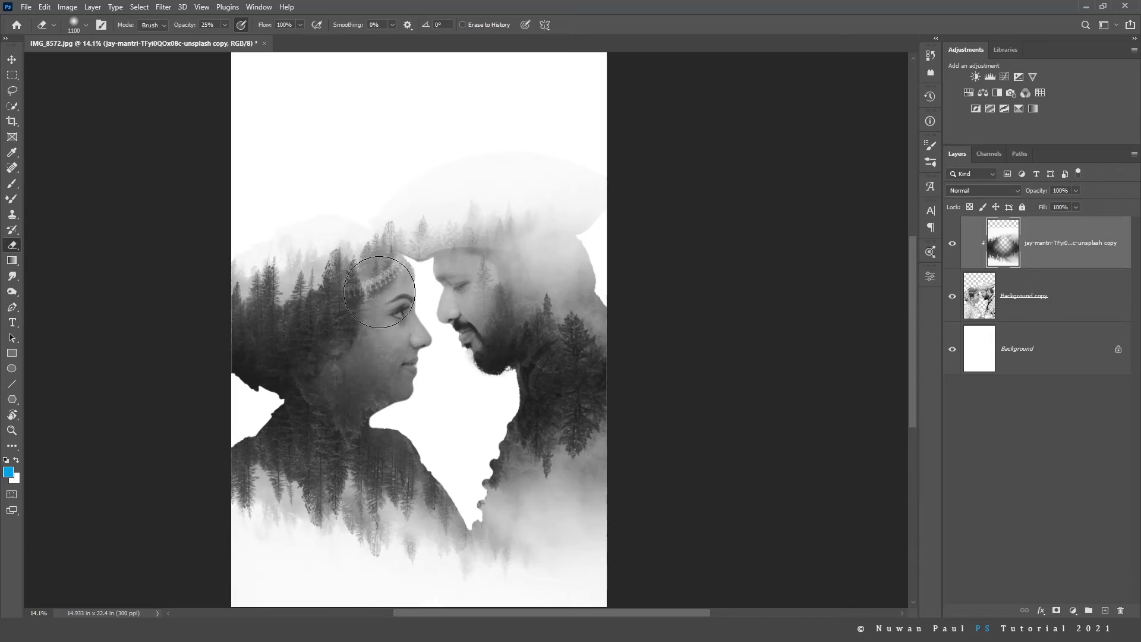
scroll(458, 140, "up", 4)
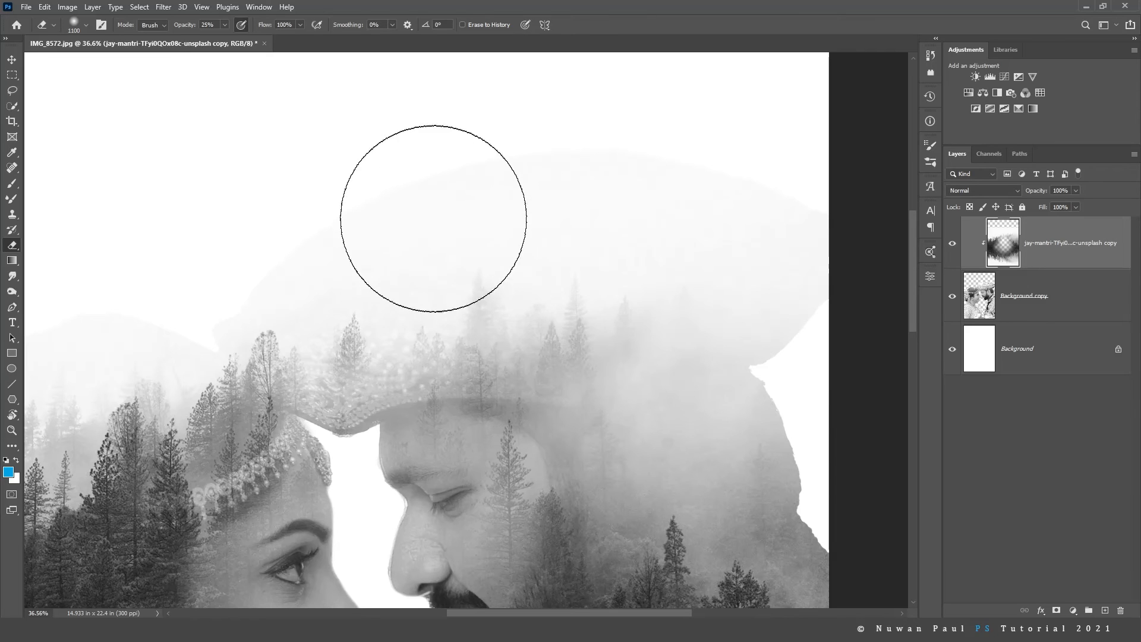
left_click(12, 183)
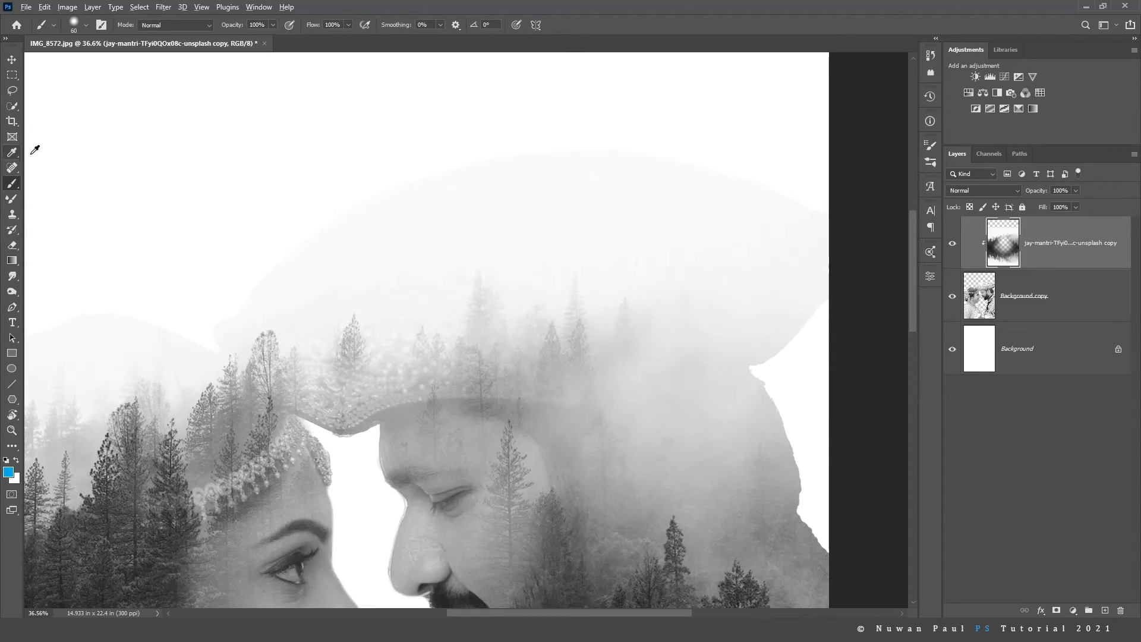
left_click(490, 194, "alt")
left_click(1052, 356)
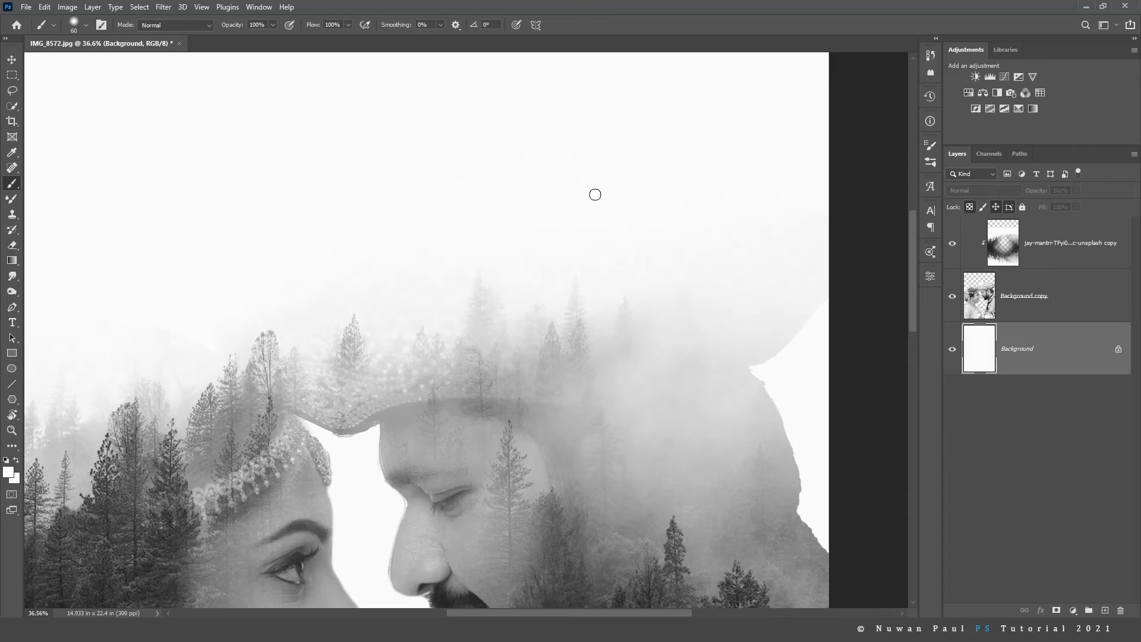
scroll(640, 187, "down", 6)
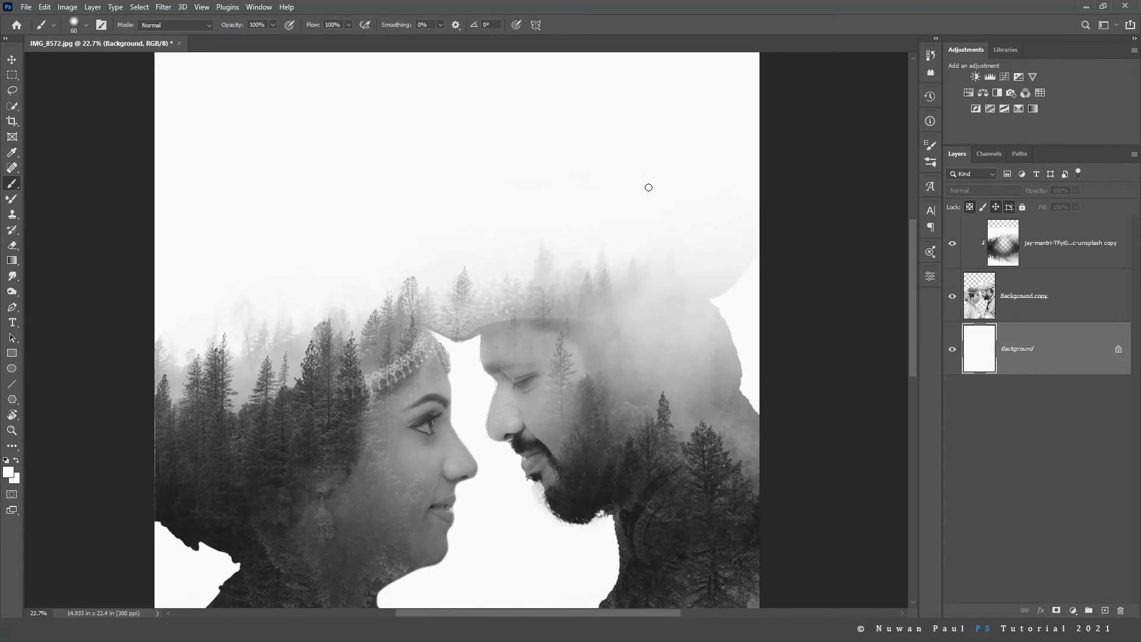
scroll(643, 192, "down", 1)
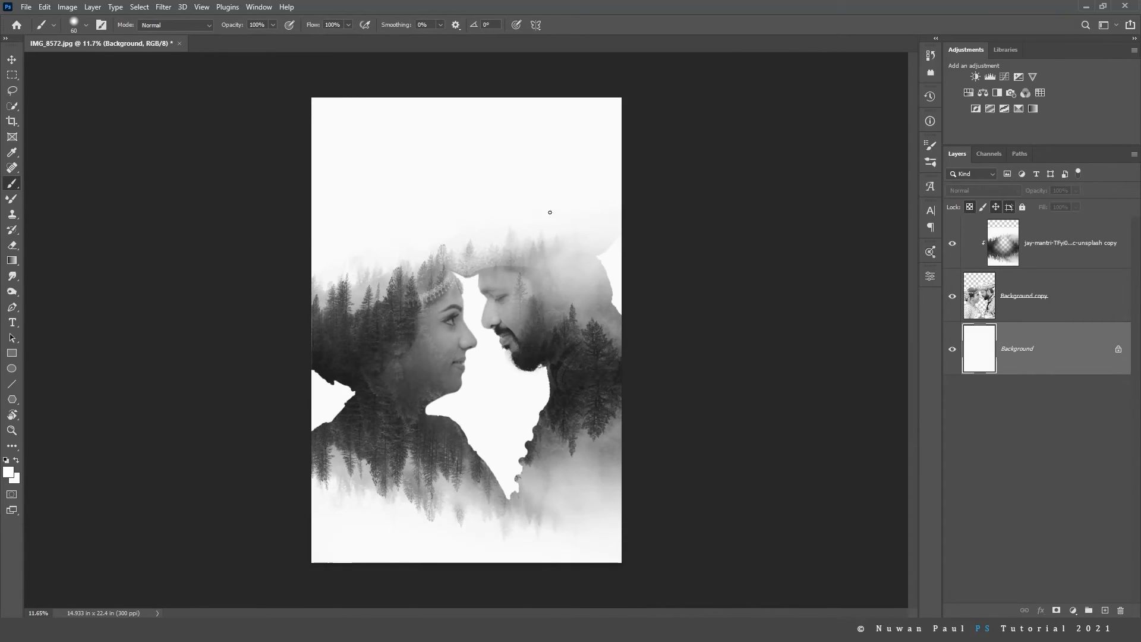
left_click(12, 59)
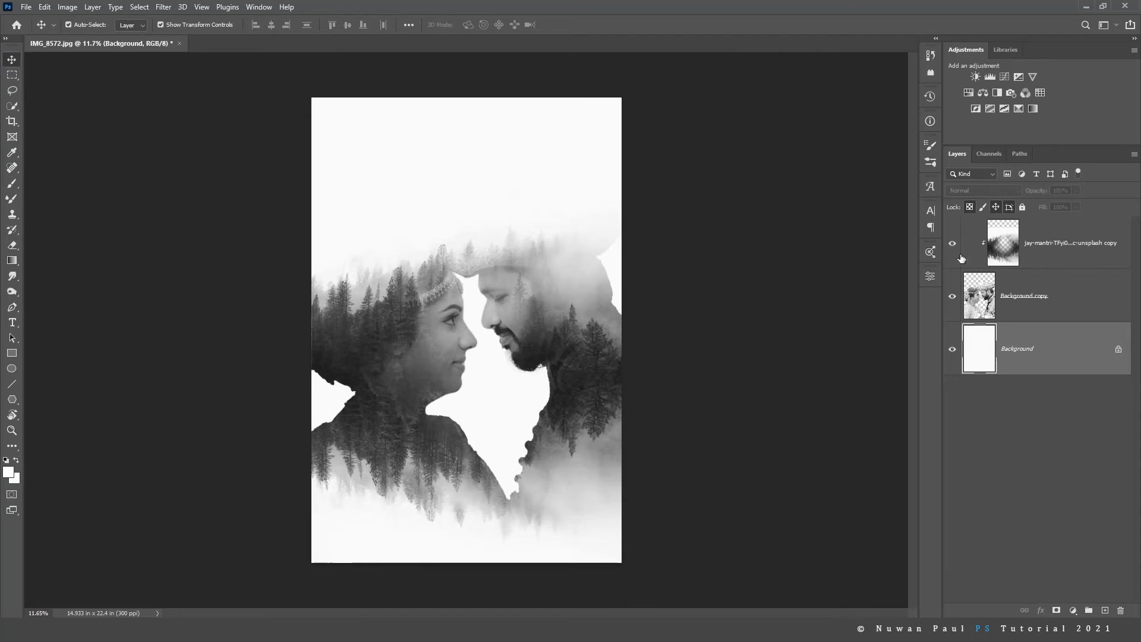
Paste the "Our Wedding" lettering into the composition, scale it down and centre it in the empty area above the couple.
left_click(503, 177)
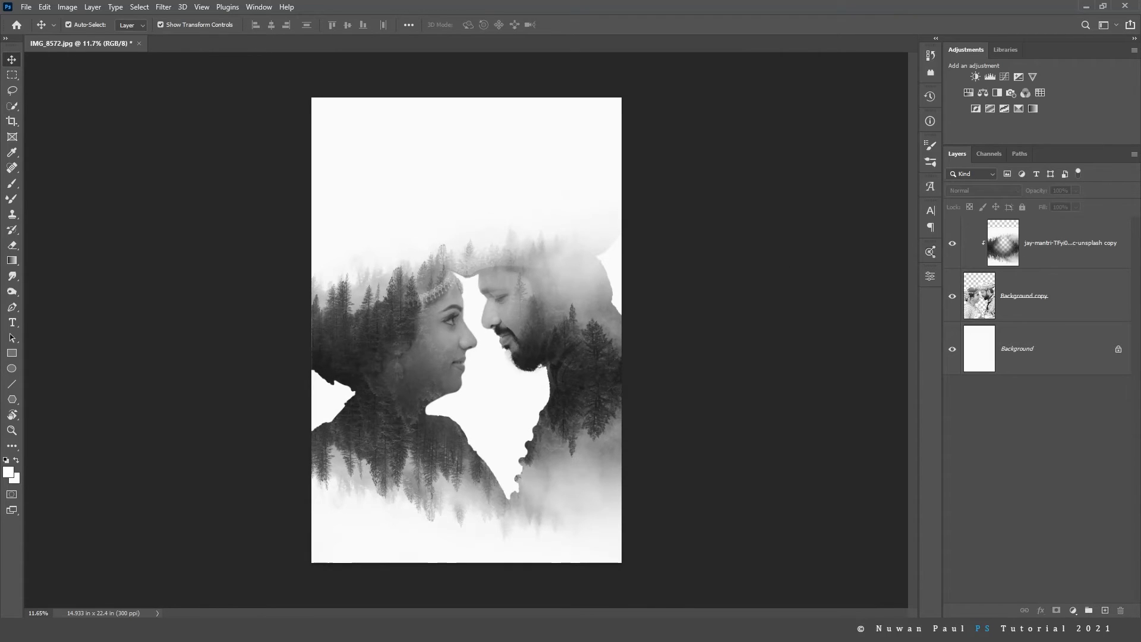
key("ctrl+v")
key("ctrl+t")
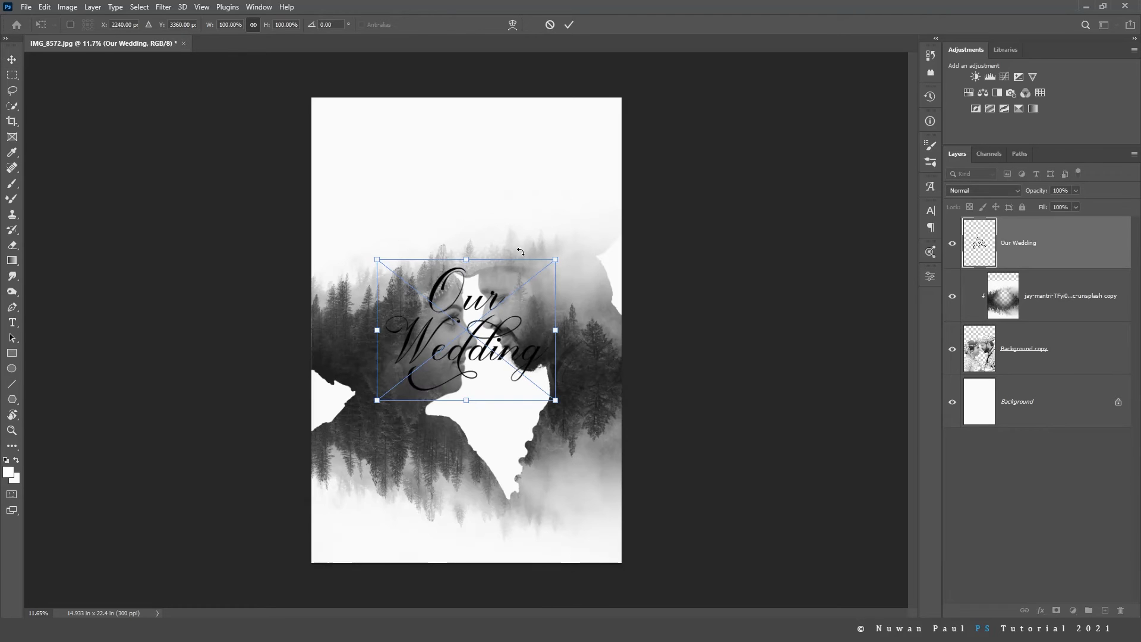
left_click_drag(554, 260, 500, 133)
left_click_drag(474, 171, 480, 171)
key("Return")
Nudge the "Our Wedding" title slightly upward and shrink it a little more around its centre.
left_click(488, 172)
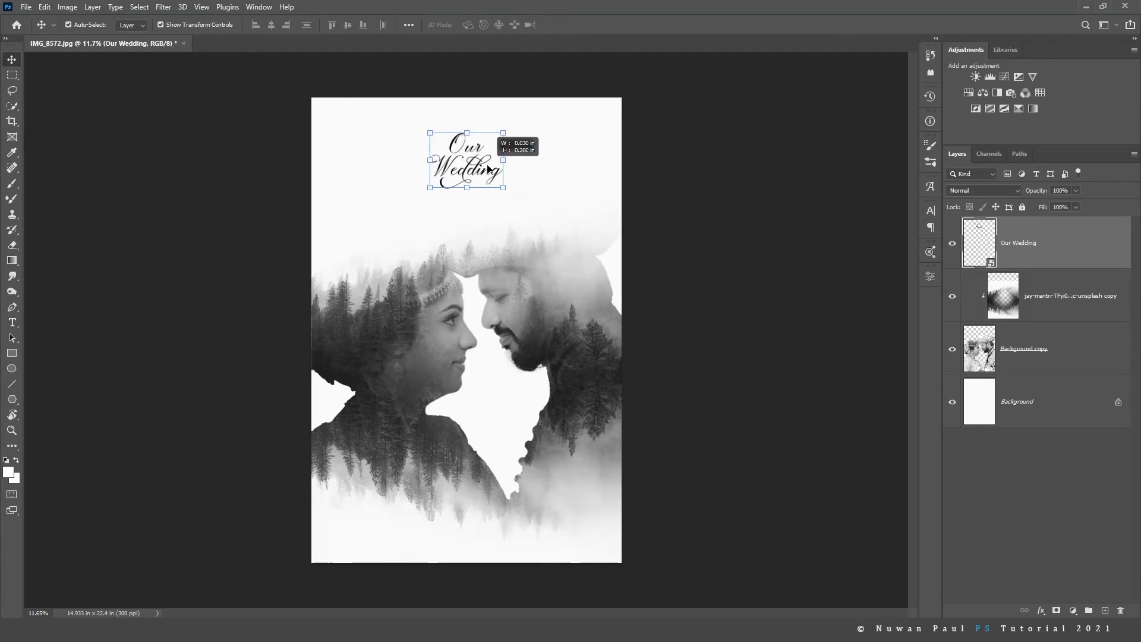
key("shift+Up")
key("shift+Up")
key("shift+Up")
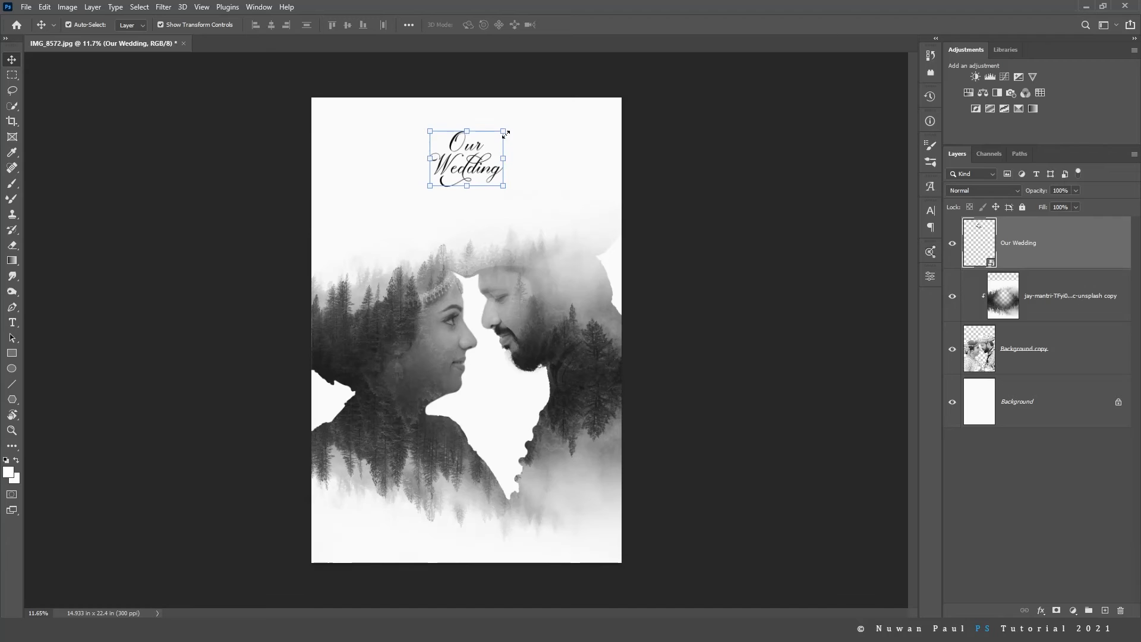
left_click_drag(504, 132, 482, 159)
key("Return")
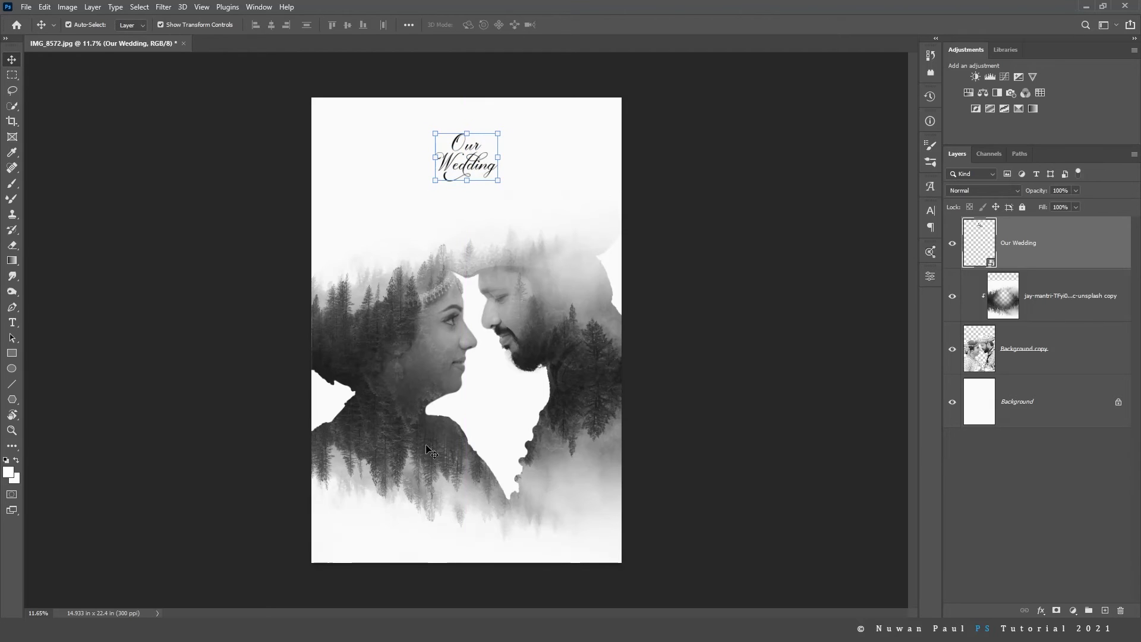
Add the photographer's copyright line for 2021 as black 14 pt Cambria text in the blank area below the couple.
key("t")
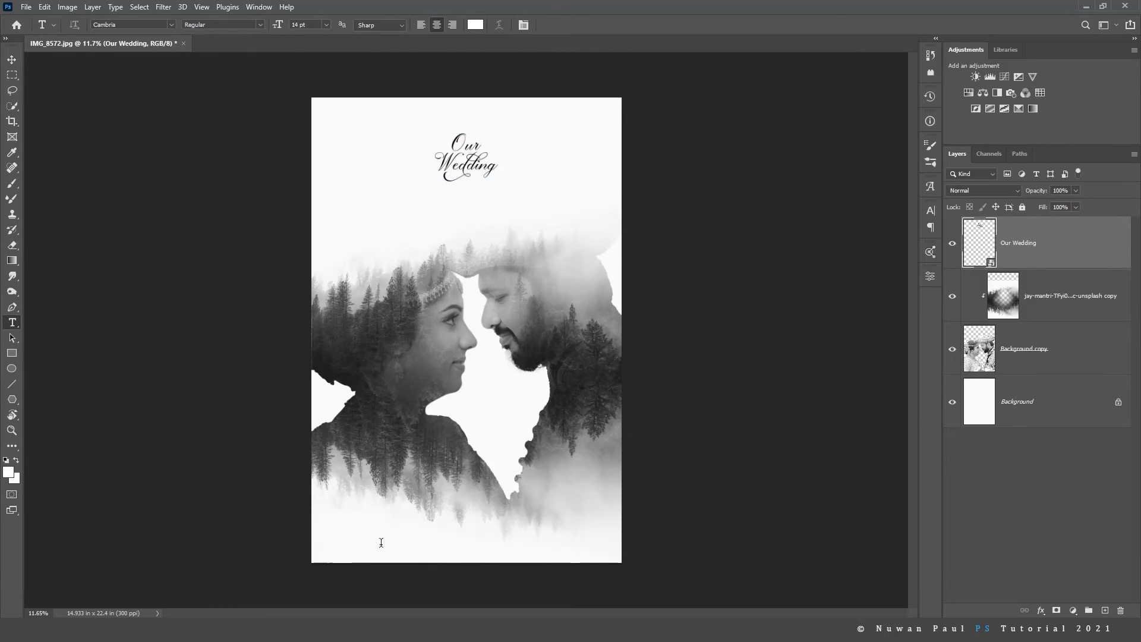
left_click(381, 542)
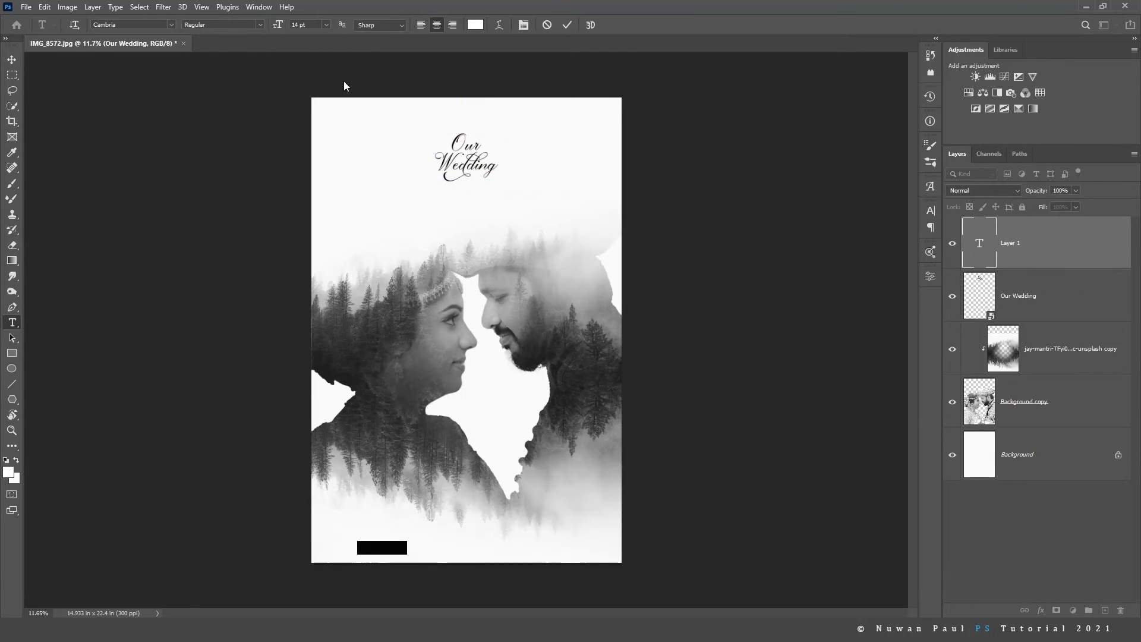
left_click(476, 28)
left_click_drag(83, 366, 12, 428)
left_click(283, 273)
key("BackSpace")
type("© Nuwan")
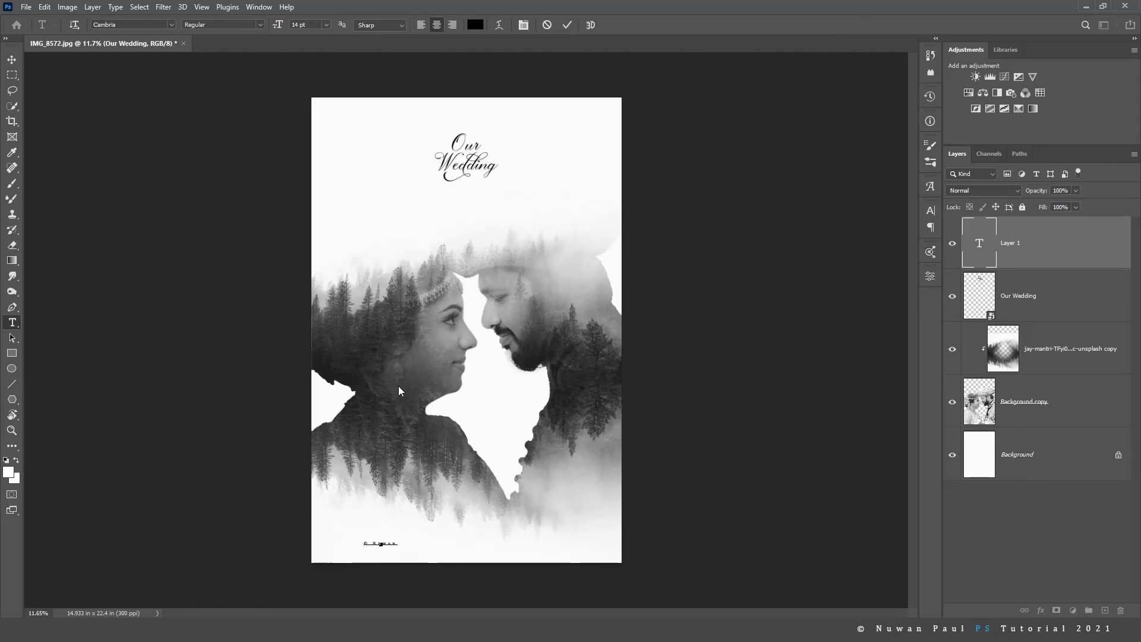
type("Paul Photography 2021")
Centre the copyright line horizontally on the canvas and nudge it slightly lower.
left_click(13, 59)
left_click_drag(426, 544, 511, 546)
key("shift+Down")
key("shift+Down")
key("shift+Down")
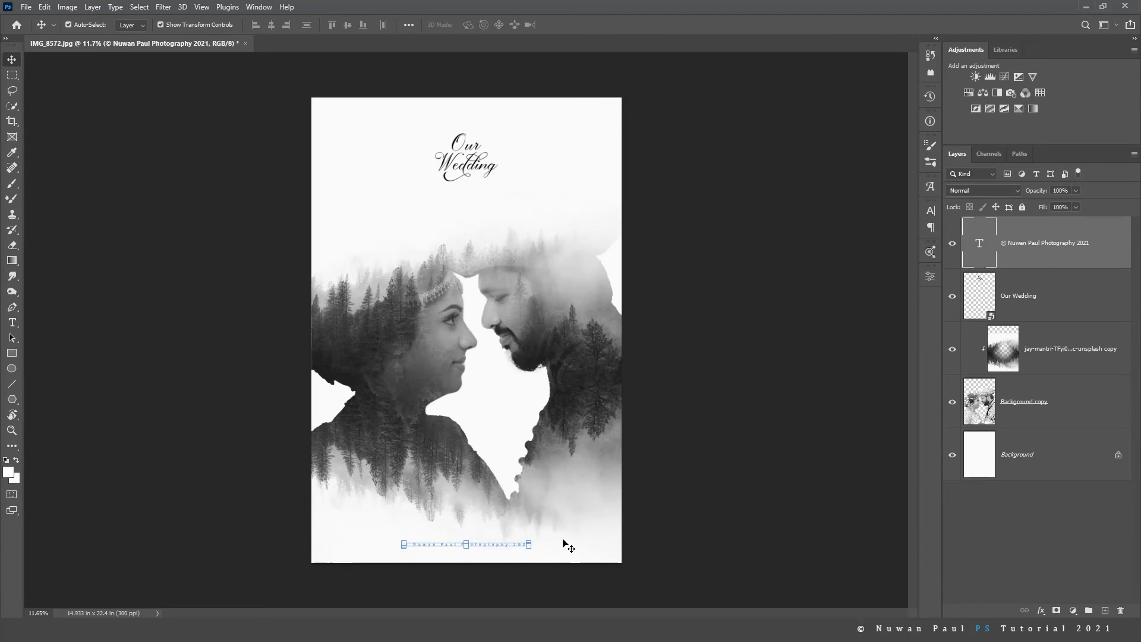
key("shift+Down")
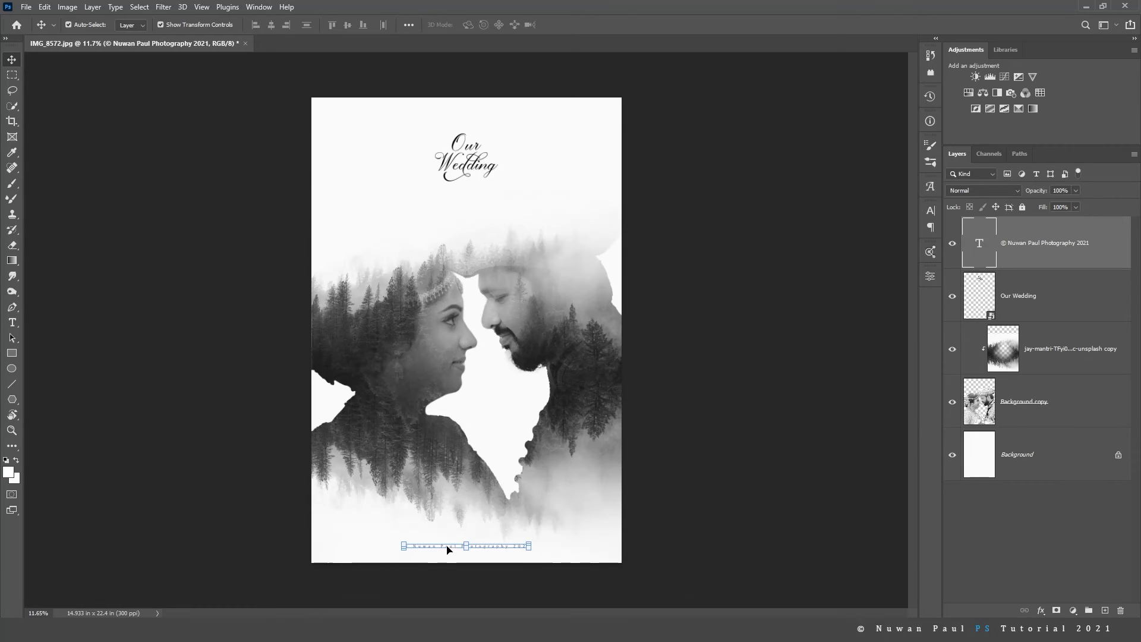
Create a new layer named Logo above the copyright text and reset the foreground colour to black.
scroll(459, 535, "up", 2)
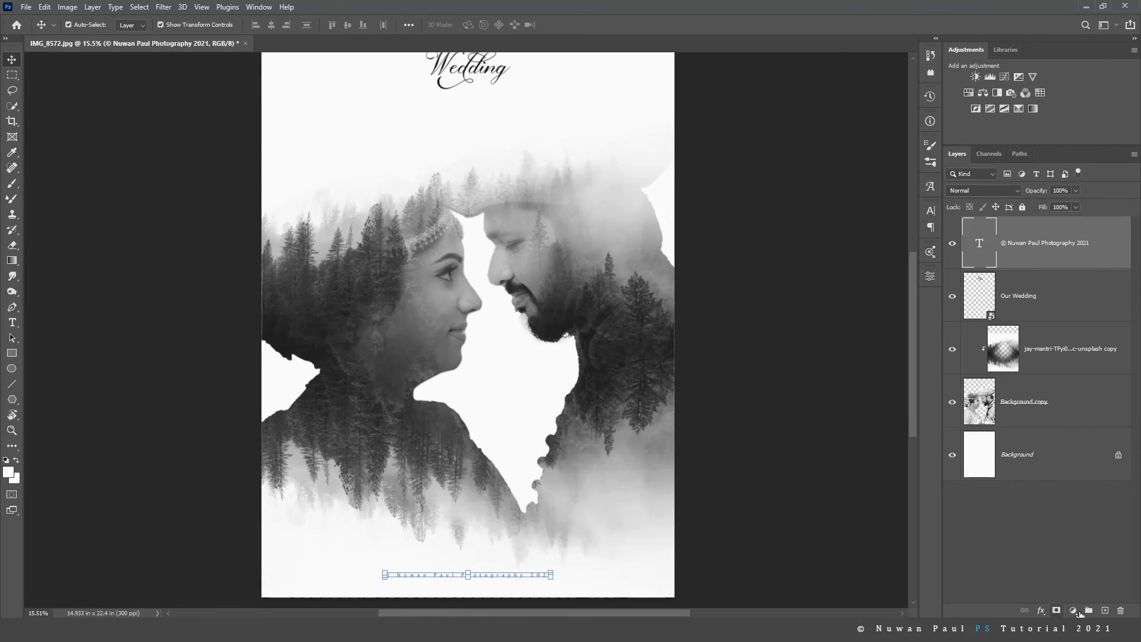
left_click(1106, 611)
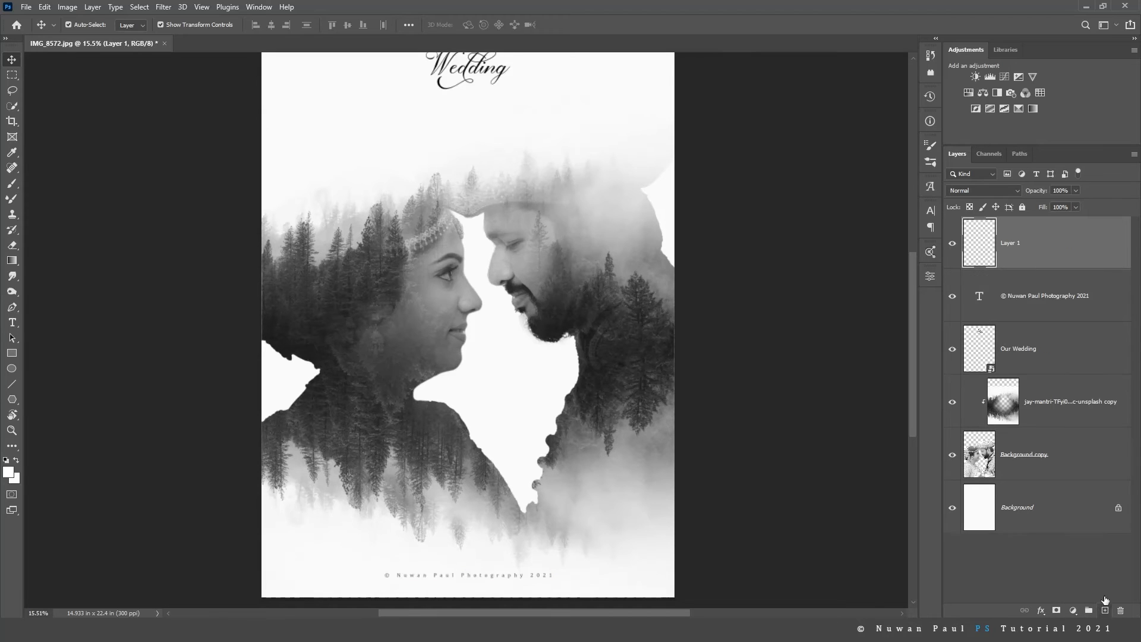
double_click(1011, 243)
type("Logo")
key("Return")
left_click(6, 460)
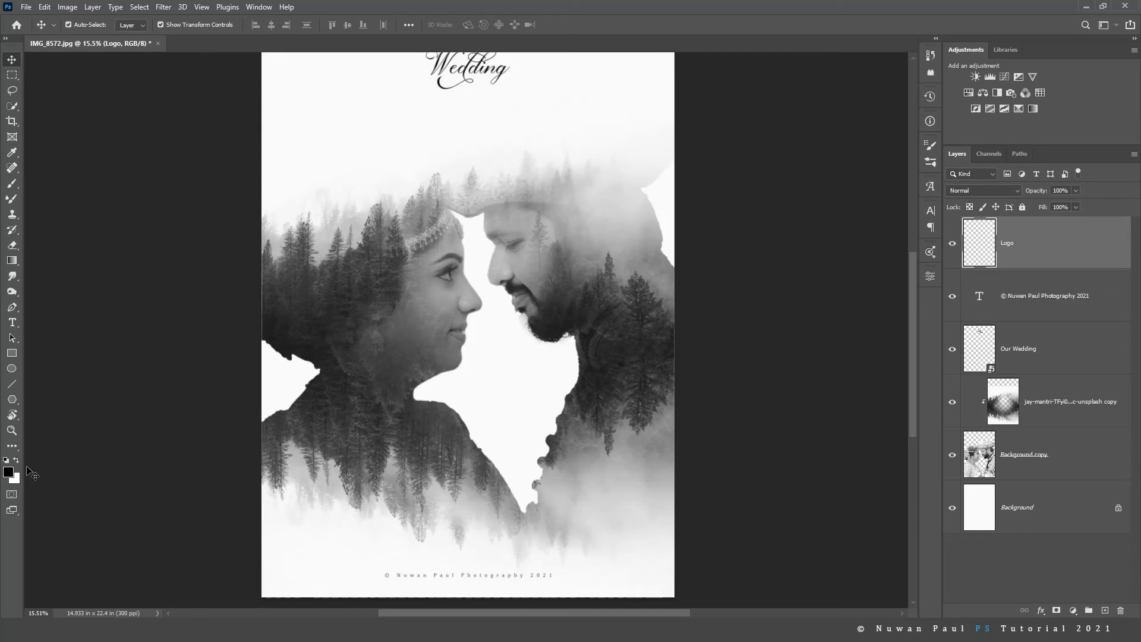
Stamp the photographer's circular logo brush at 300 px in black, centred just above the copyright line.
left_click(12, 183)
right_click(468, 520)
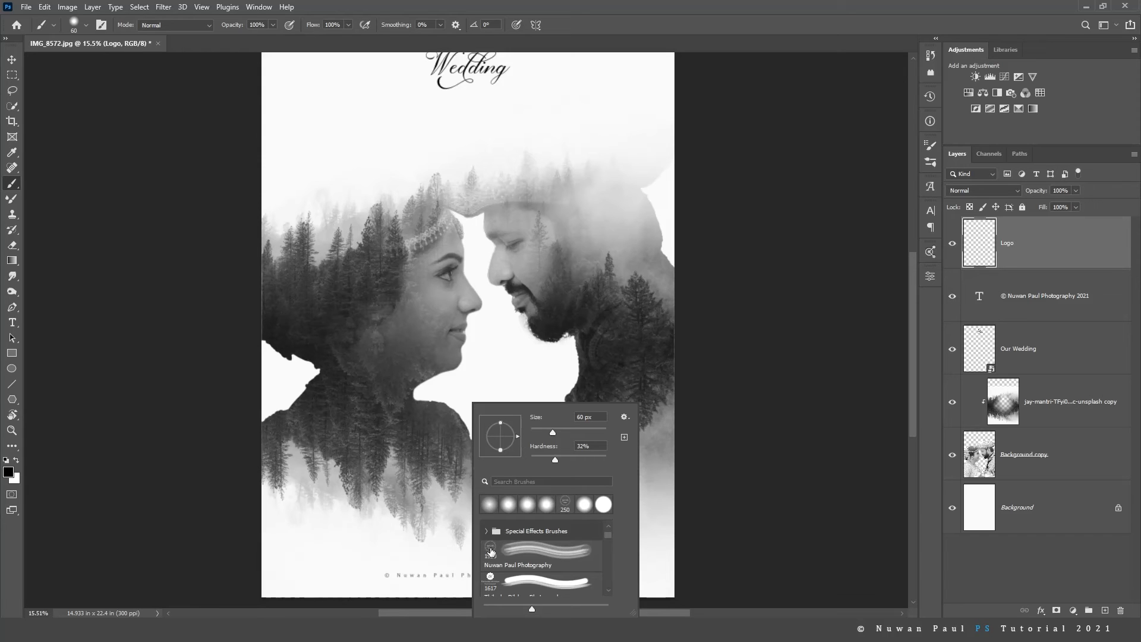
left_click(490, 548)
left_click(578, 25)
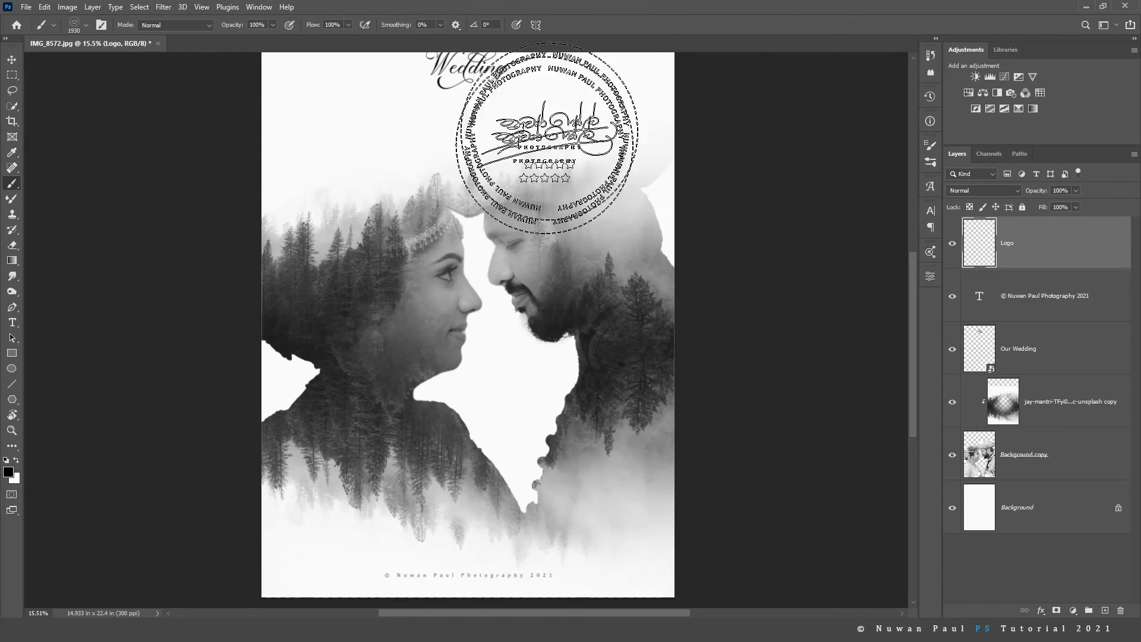
key("bracketleft")
key("bracketleft")
key("bracketleft")
key("bracketleft")
key("bracketleft")
key("bracketleft")
key("bracketleft")
key("bracketleft")
key("bracketleft")
key("bracketleft")
key("bracketleft")
key("bracketleft")
key("bracketleft")
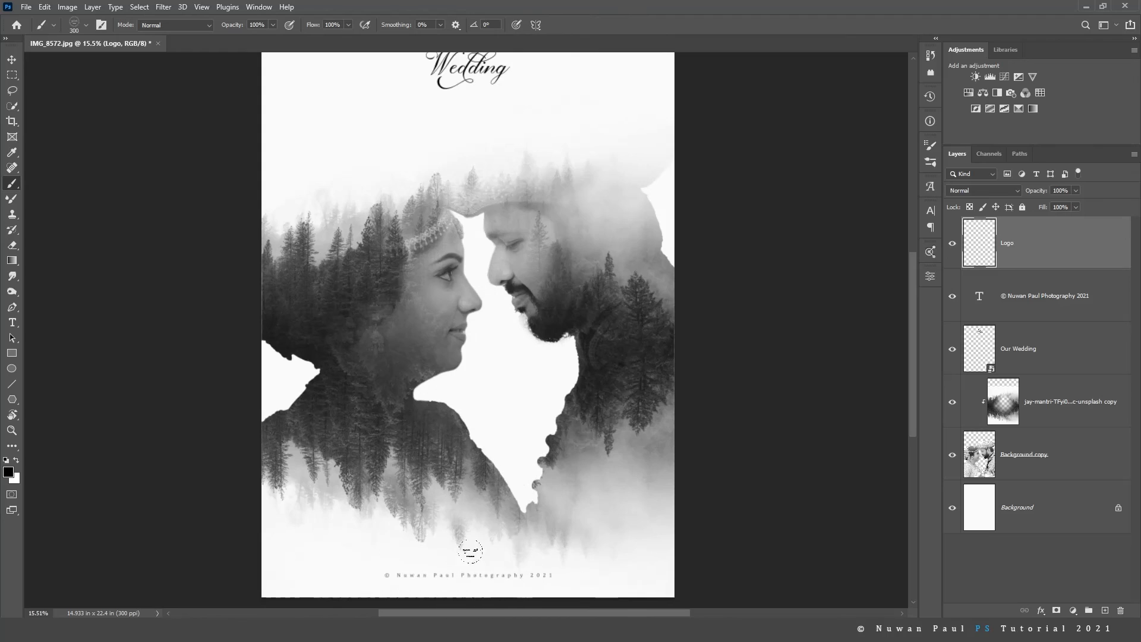
left_click(468, 551)
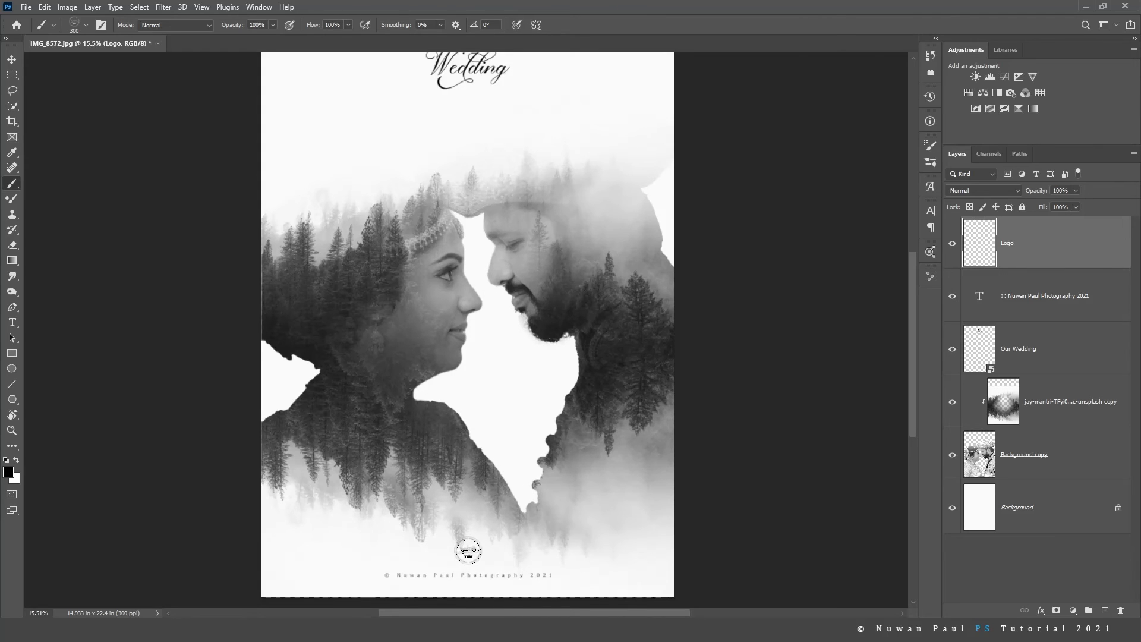
Add a text line with the couple's first names joined by an ampersand, below the "Our Wedding" title.
left_click(12, 59)
scroll(533, 356, "down", 1)
scroll(408, 104, "up", 2)
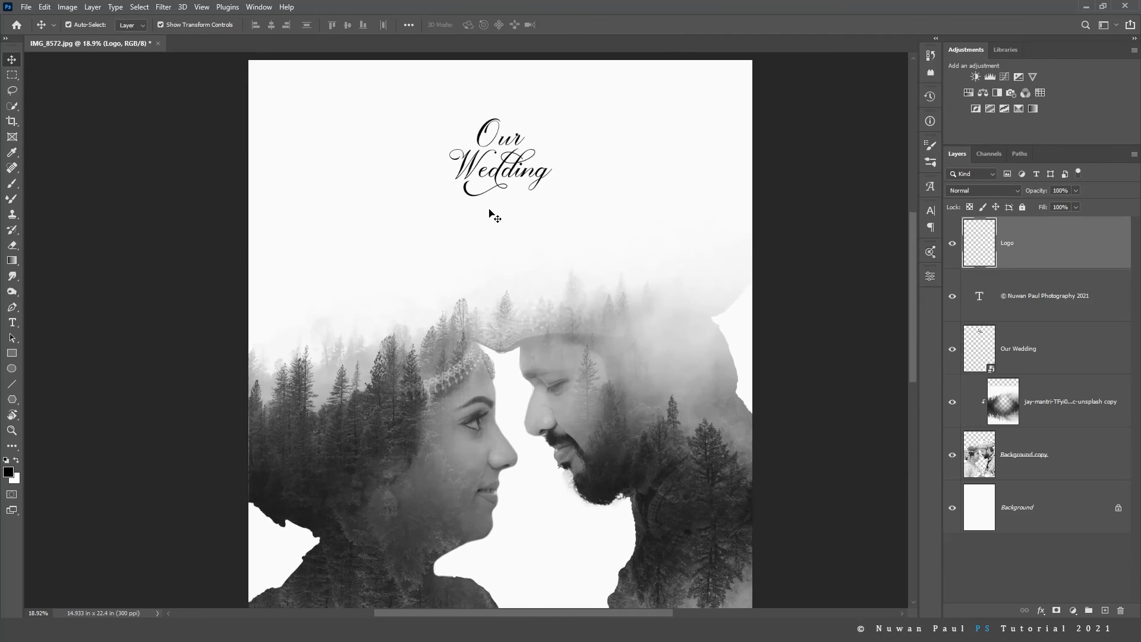
key("t")
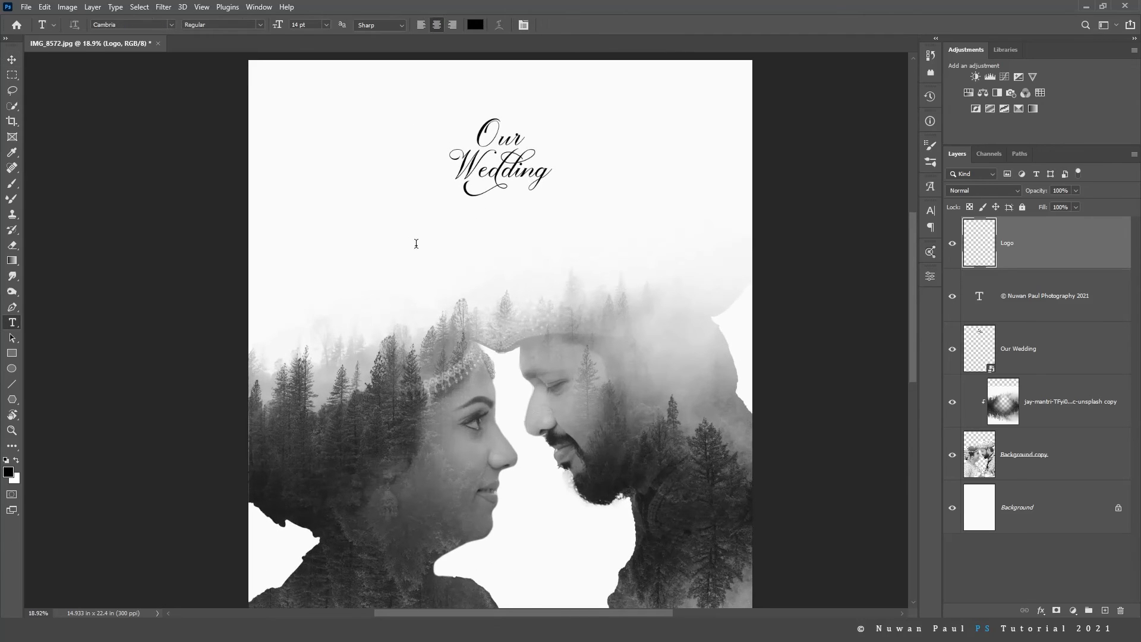
left_click(416, 250)
type("La")
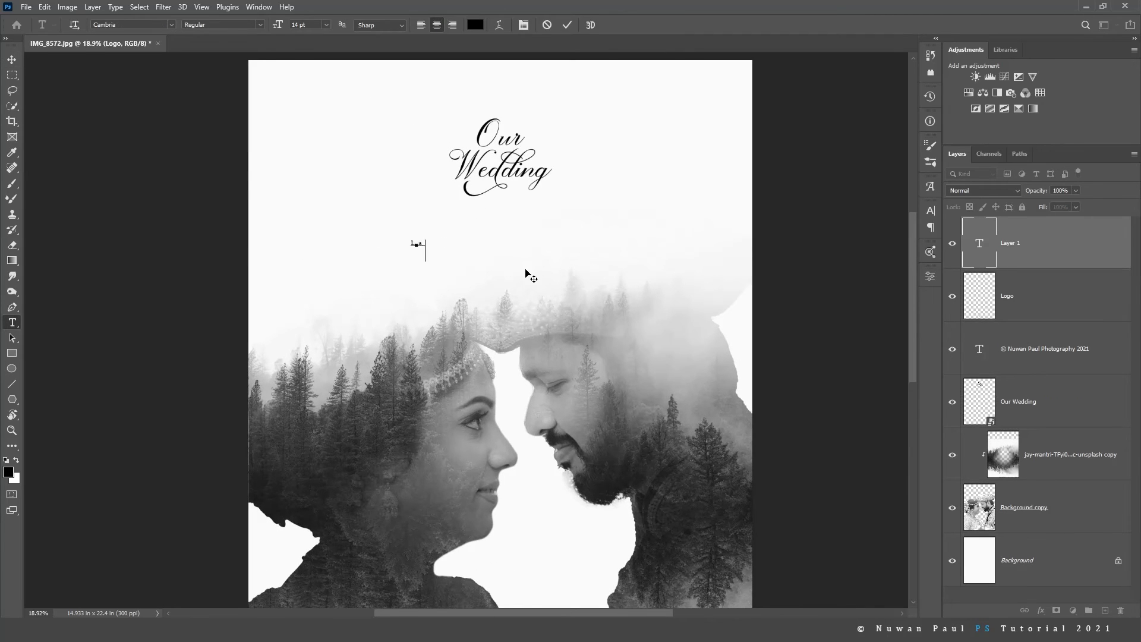
type("kmal & Hasini")
Enlarge the couple's names line and centre it horizontally beneath the "Our Wedding" title.
left_click(14, 59)
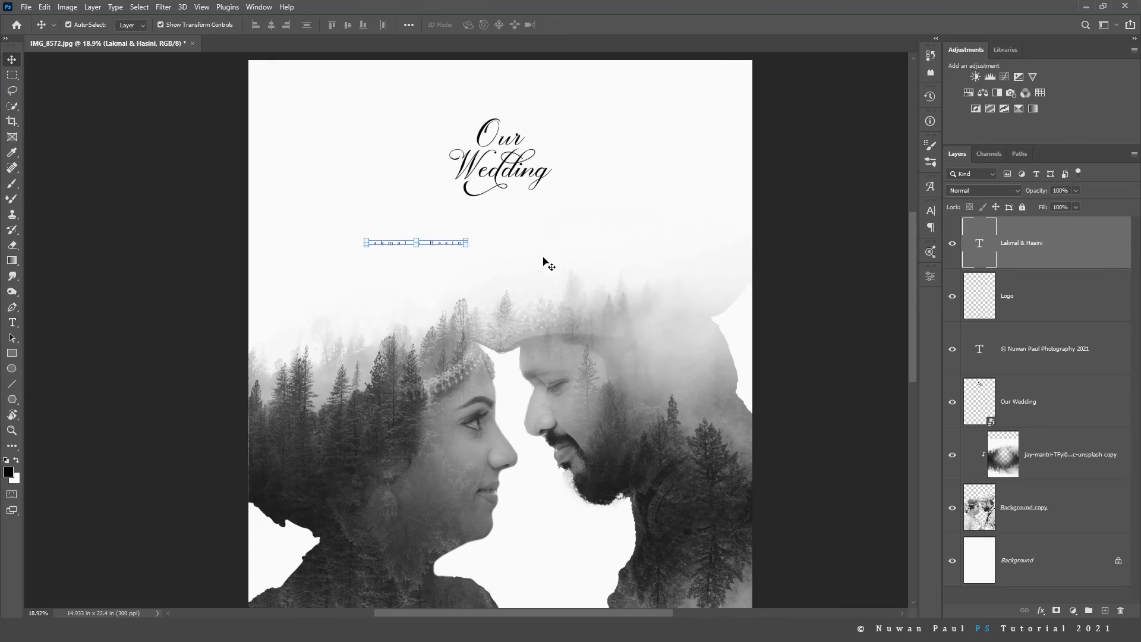
left_click_drag(468, 236, 534, 228)
key("Return")
left_click(610, 179)
scroll(597, 173, "down", 4)
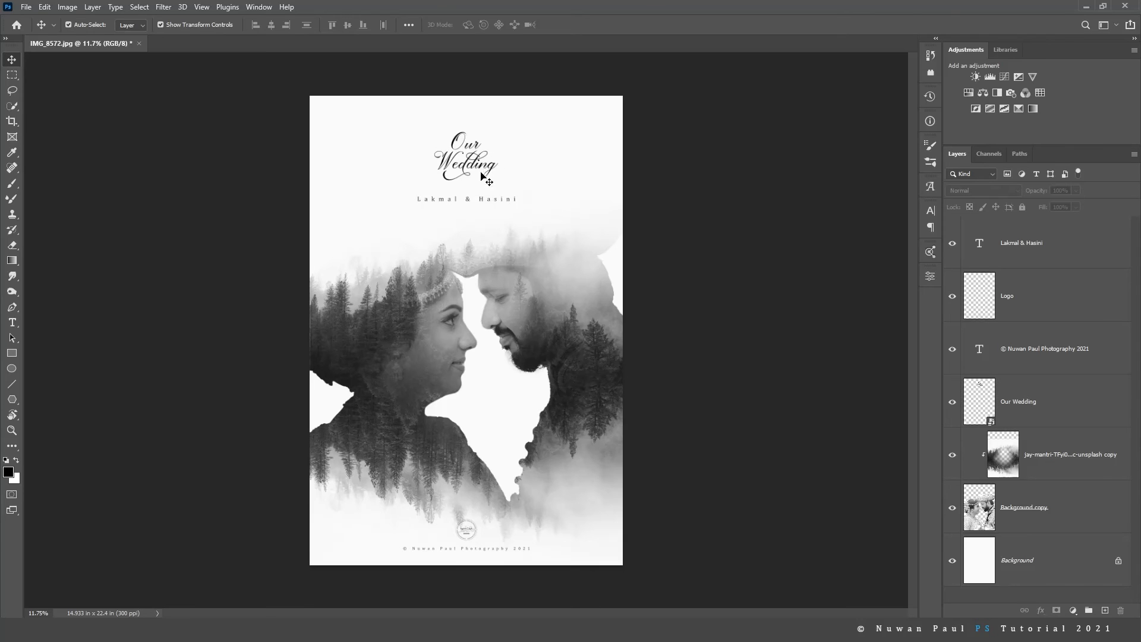
Scale the stamp on the Logo layer to 101.41% above the copyright line and apply the transform.
left_click(1026, 315)
mouse_move(478, 514)
left_mouse_down()
mouse_move(478, 532)
mouse_move(468, 533)
left_mouse_up()
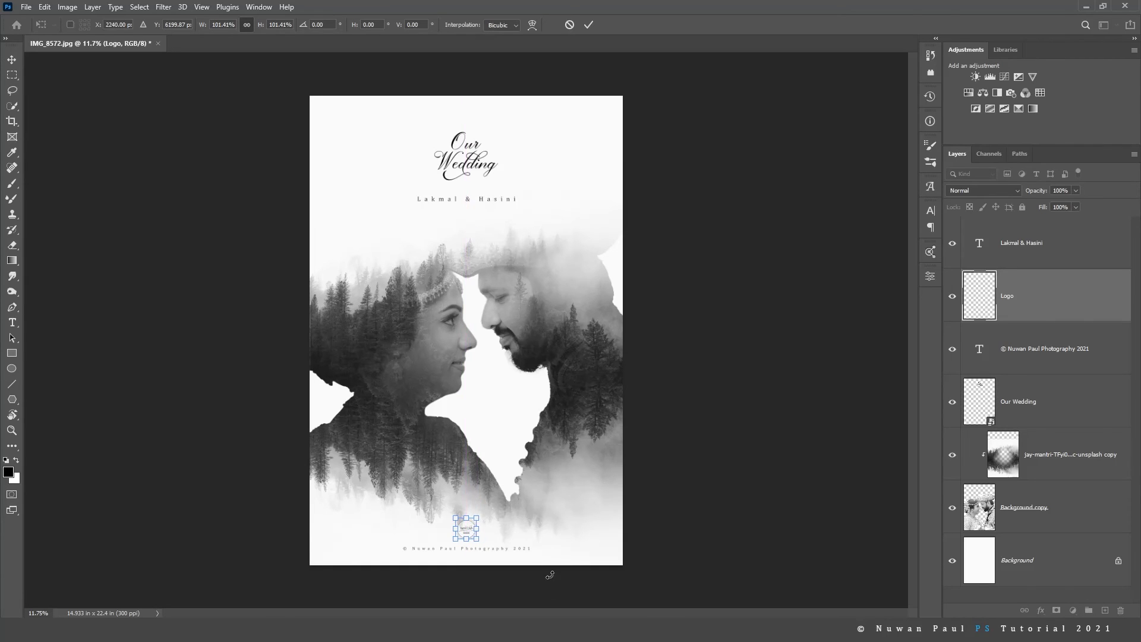
key("Return")
left_click(558, 155)
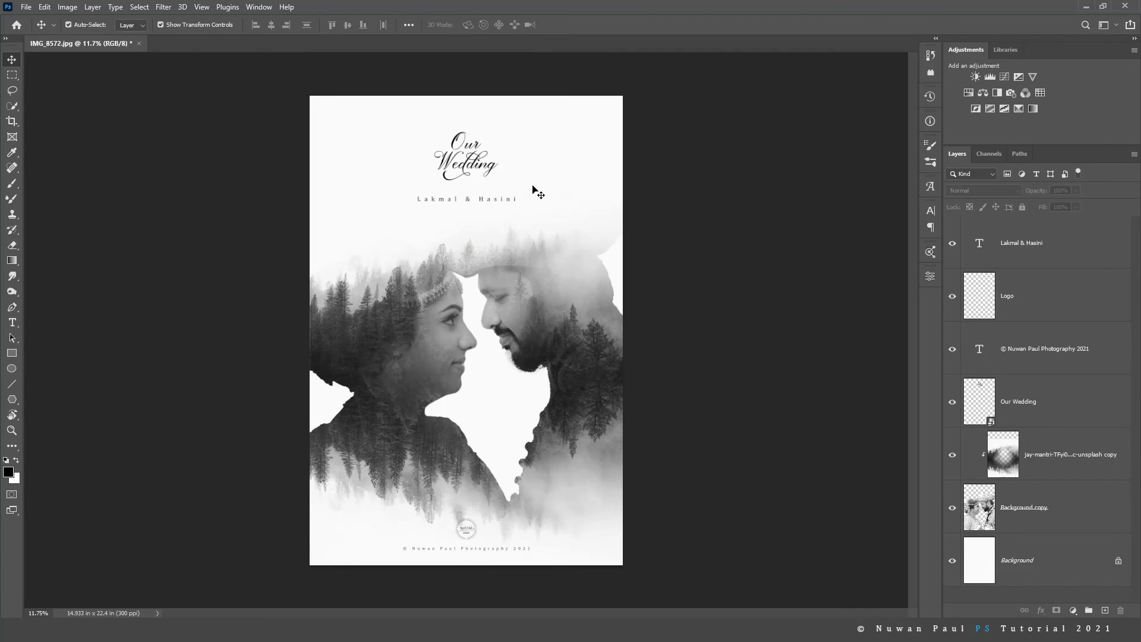
Fine-tune the "Our Wedding" title's position above the names, nudging it slightly down and to the right.
mouse_move(475, 163)
left_mouse_down()
mouse_move(492, 164)
mouse_move(469, 166)
mouse_move(480, 167)
left_mouse_up()
key("shift+Down")
key("shift+Down")
key("shift+Down")
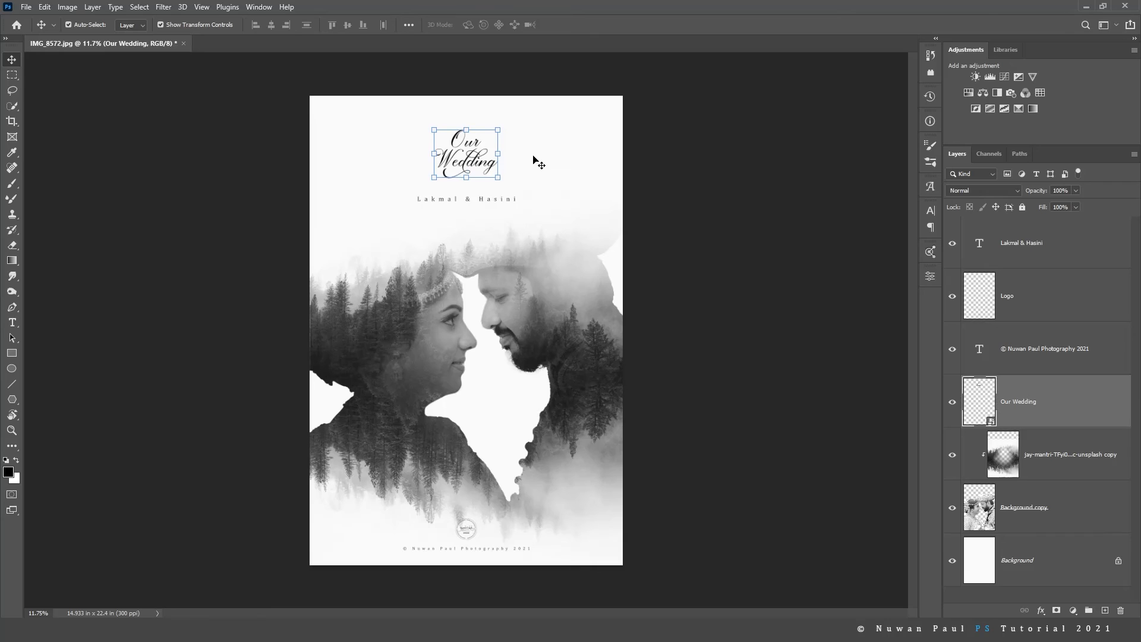
key("shift+Right")
key("shift+Right")
left_click(531, 144)
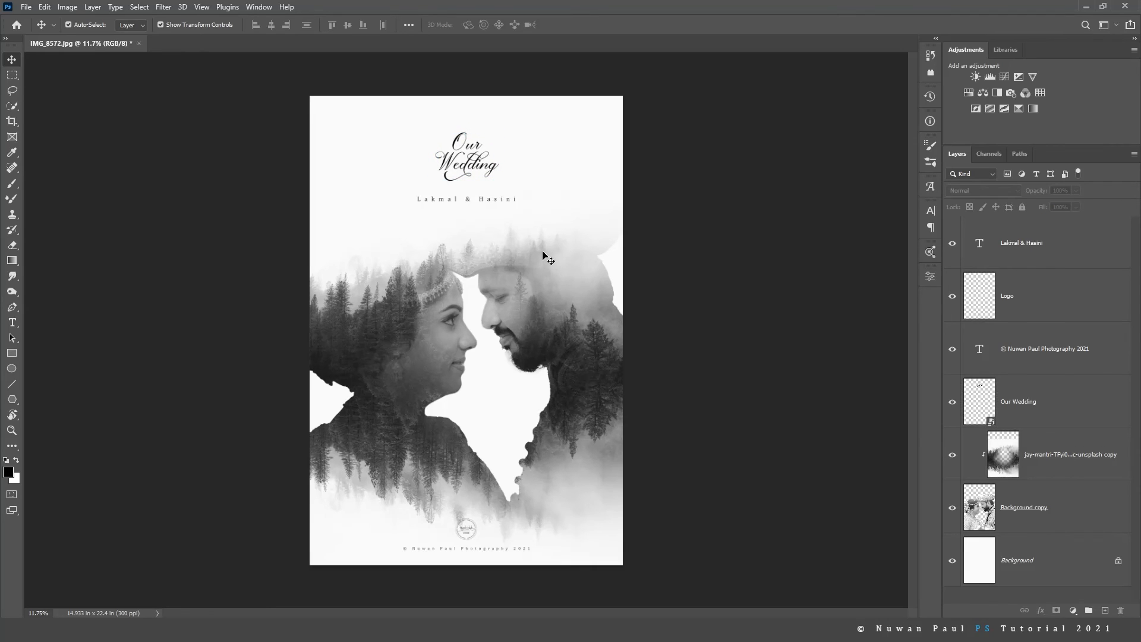
Create a new layer above the couple's names text and stamp all visible layers into it.
left_click(1062, 243)
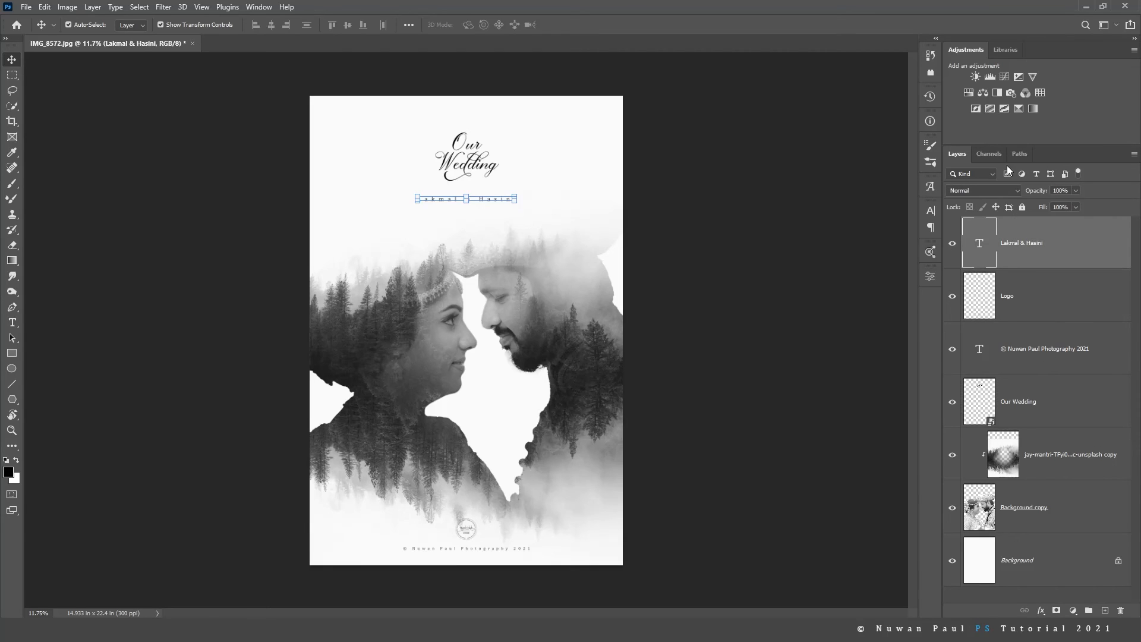
left_click(1105, 610)
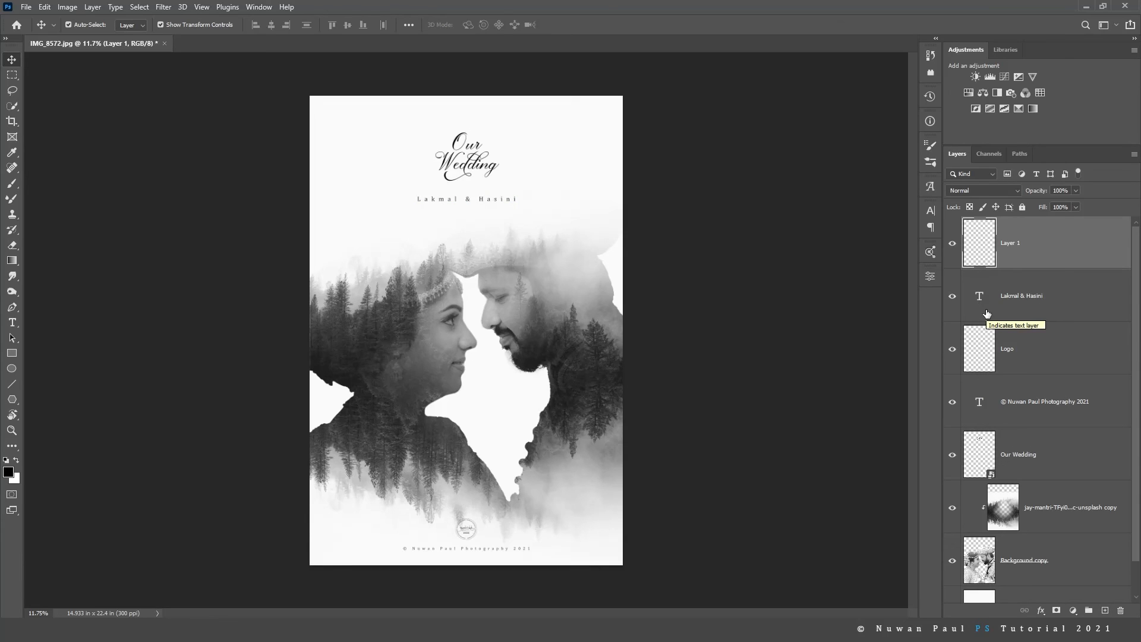
key("ctrl")
key("ctrl+alt+shift+e")
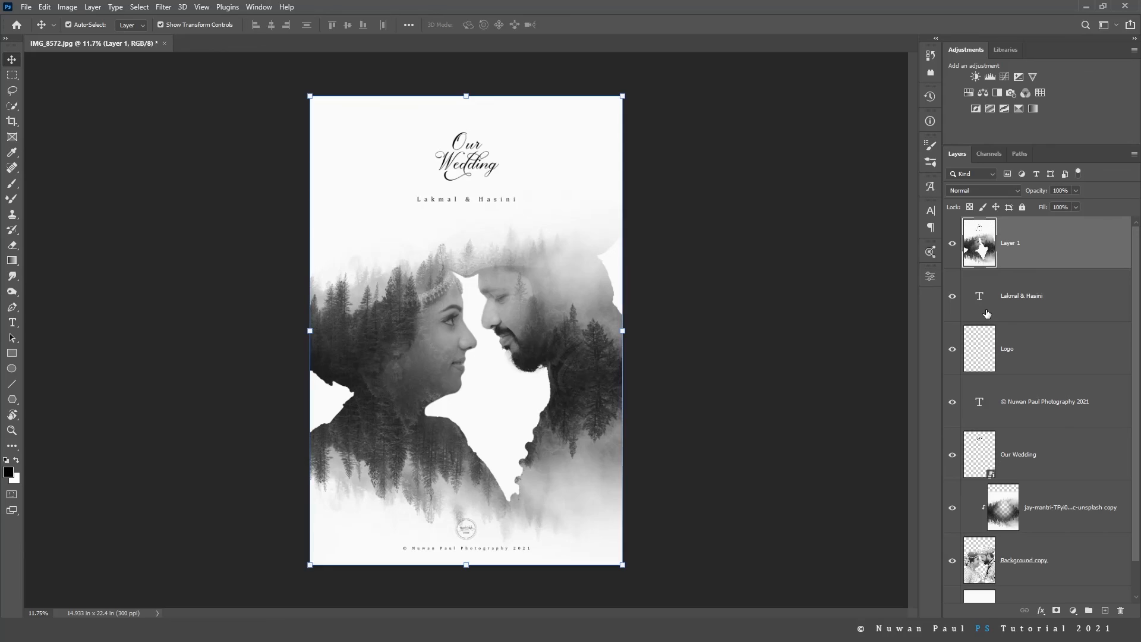
Add a Curves adjustment with a gentle RGB S-curve, its shadow point at input 62 and output 47, and lift the black point slightly.
left_click(1005, 78)
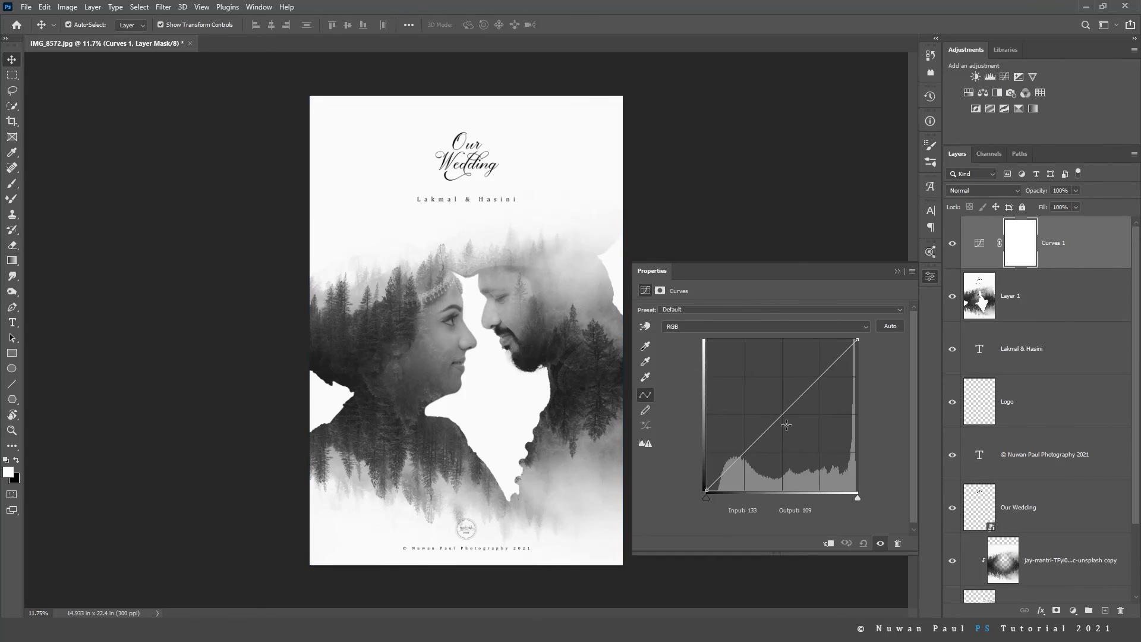
left_click(749, 449)
left_click(783, 415)
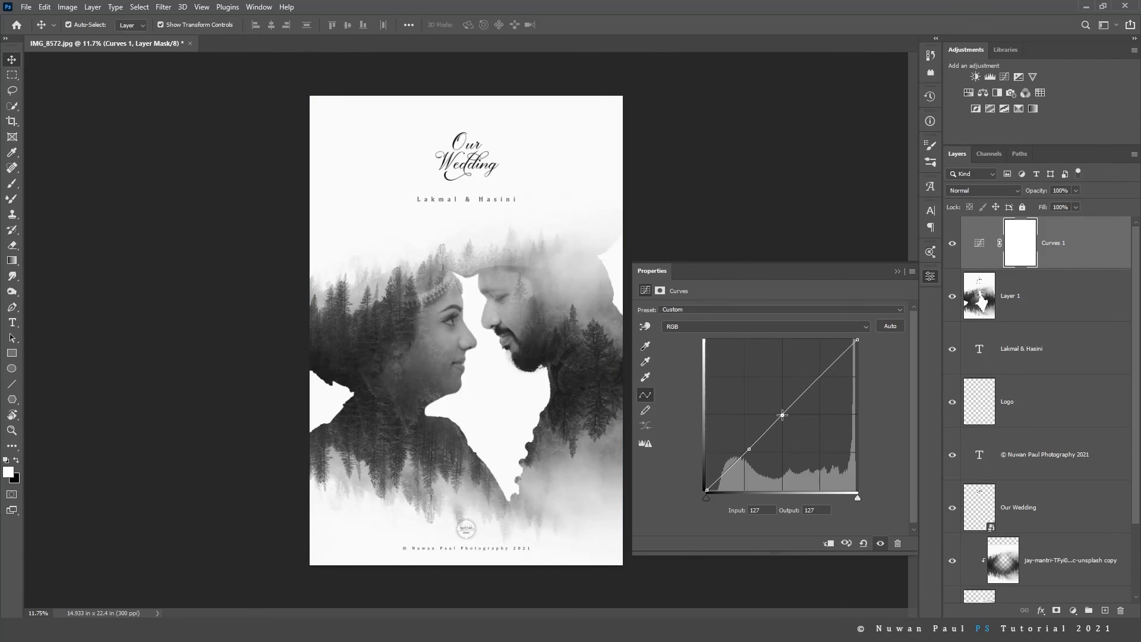
left_click(821, 376)
left_click_drag(749, 449, 744, 460)
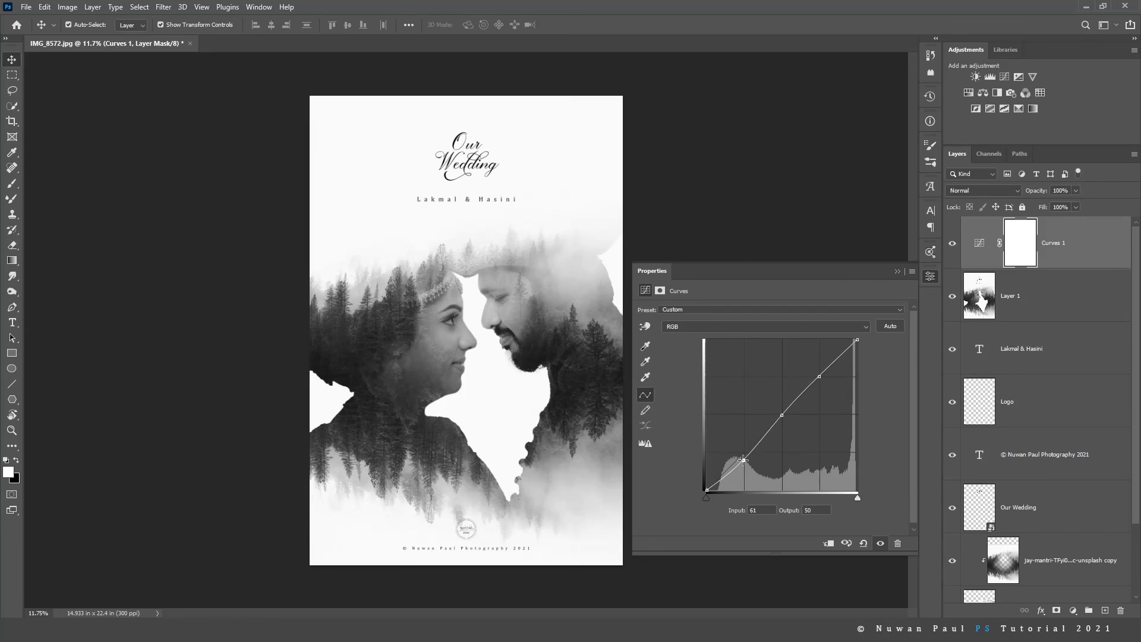
left_click_drag(819, 377, 817, 371)
left_click_drag(744, 461, 745, 462)
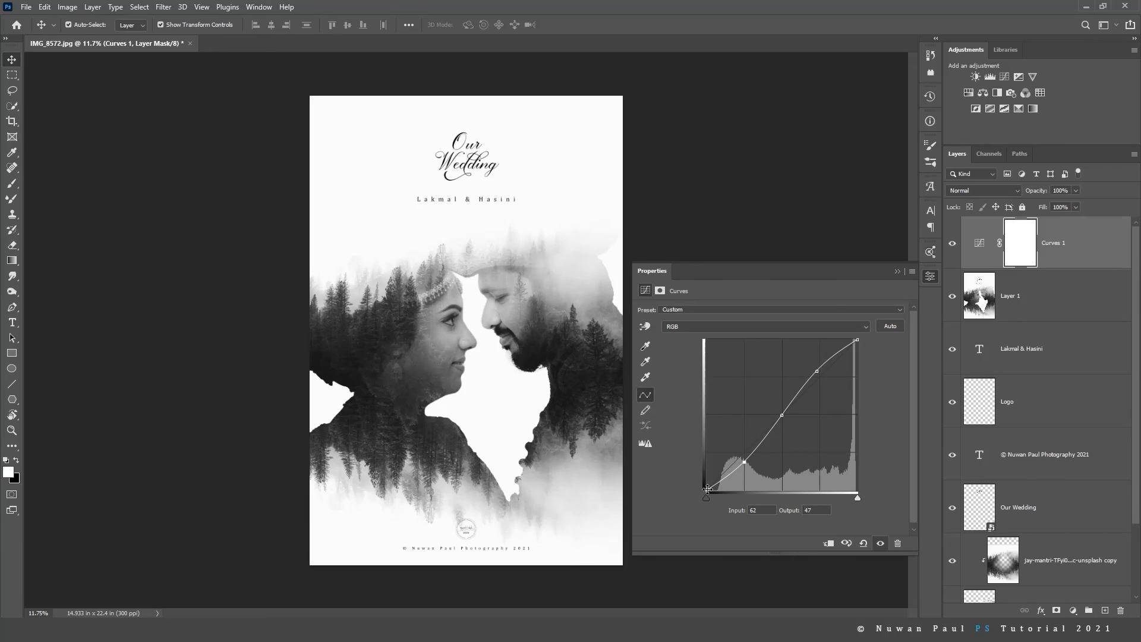
left_click_drag(707, 490, 704, 482)
Tint the image through the Blue curve by lowering the white point output to 244 and raising the black point slightly, then compare before and after.
left_click(709, 326)
left_click(709, 360)
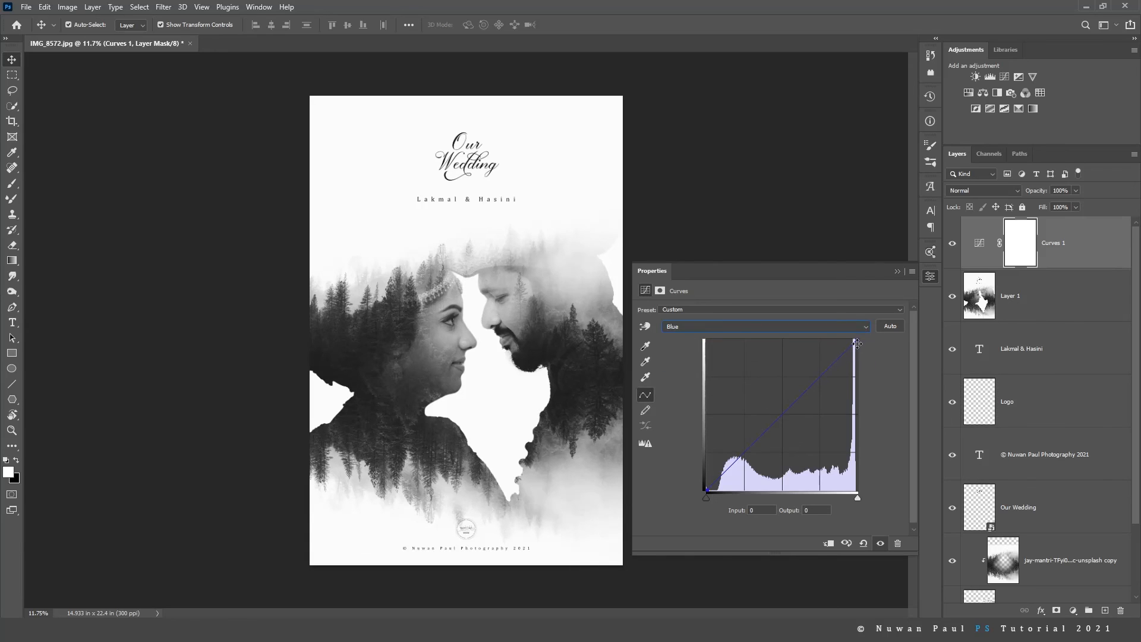
left_click_drag(858, 340, 859, 347)
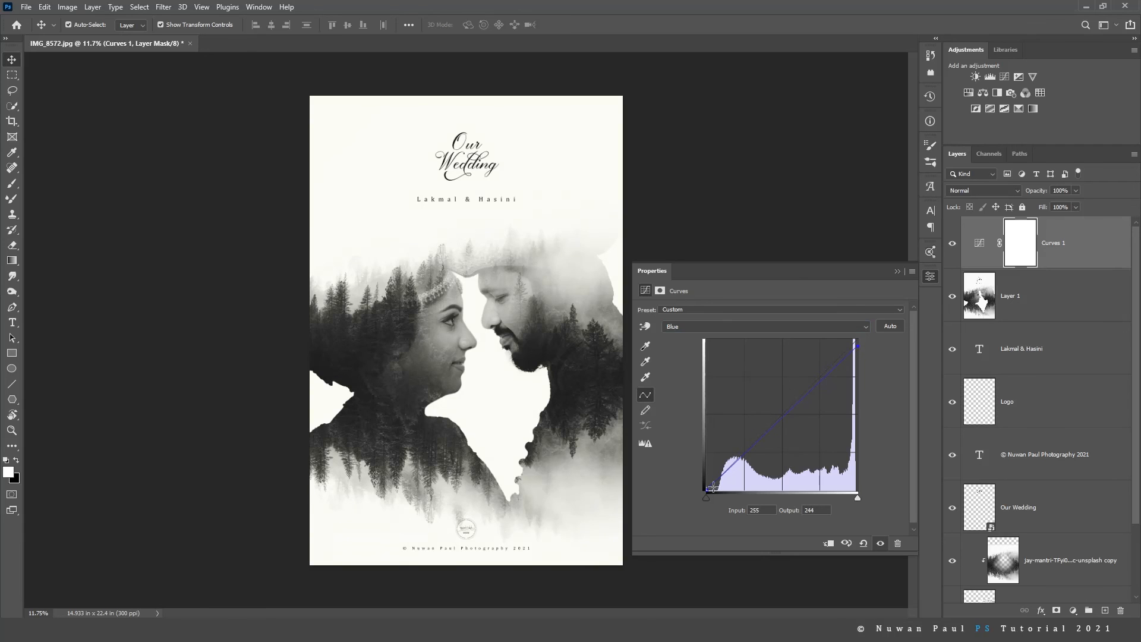
left_click_drag(707, 489, 703, 485)
left_click(930, 276)
left_click(952, 245)
left_click(952, 244)
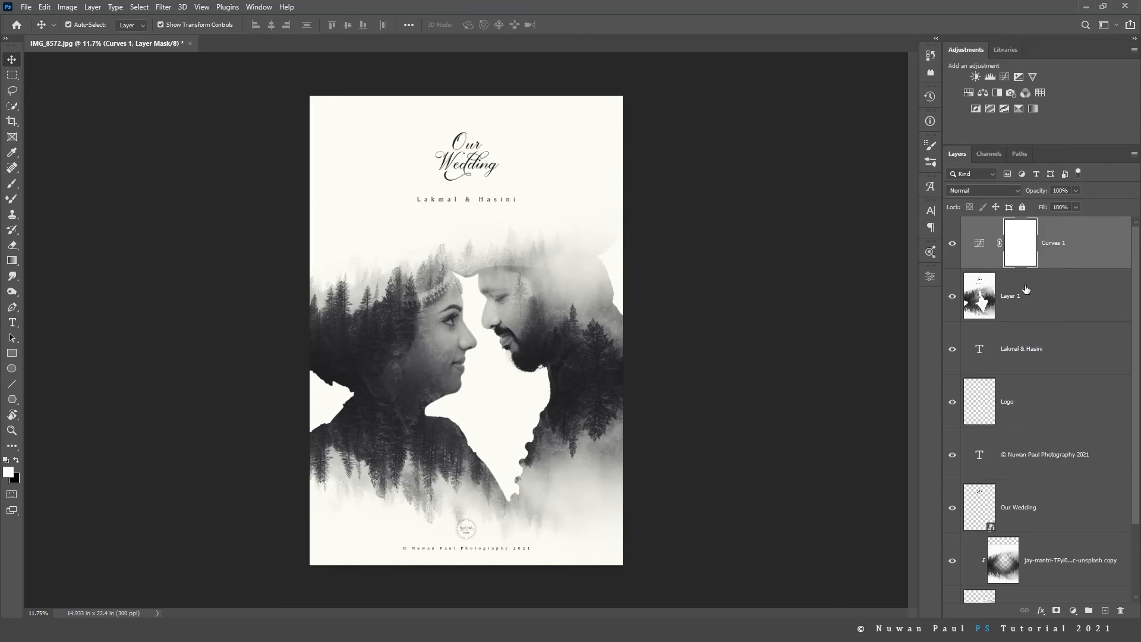
scroll(320, 376, "up", 1)
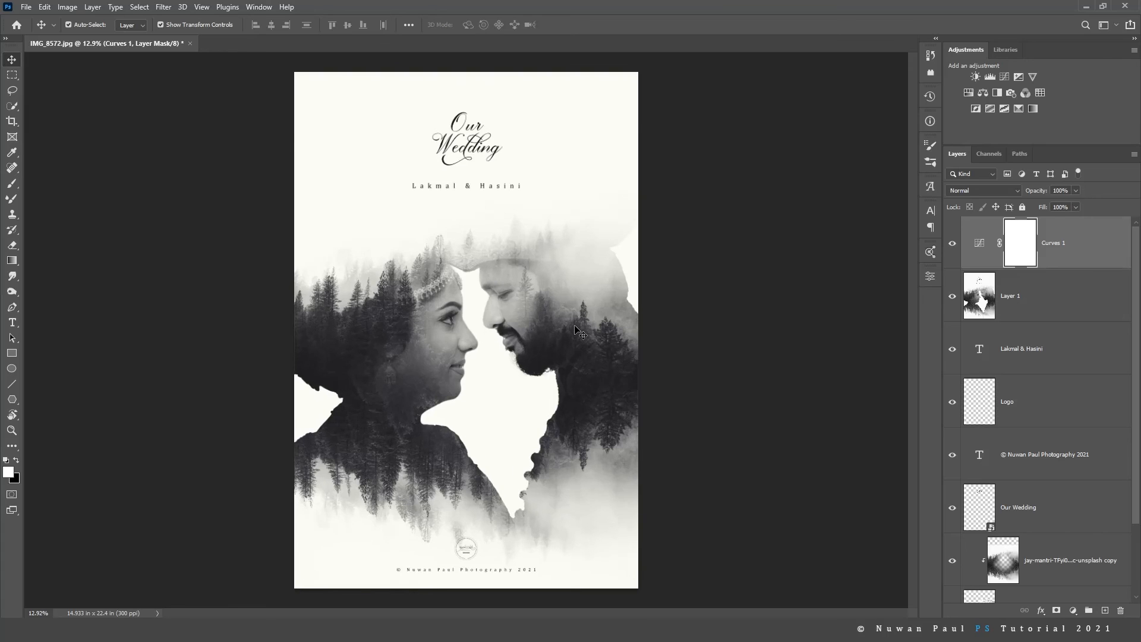